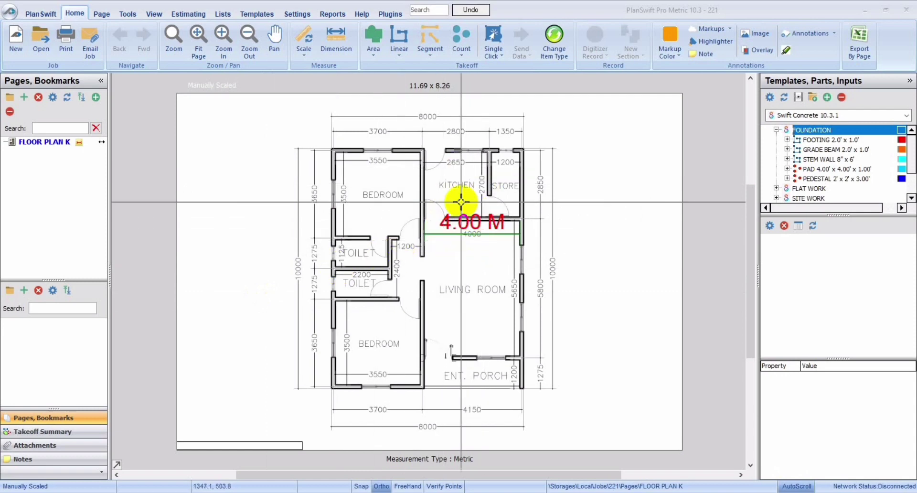
- Delete the existing 4.00 M scale dimension line across the living room on the floor plan
left_click(454, 233)
key("Delete")
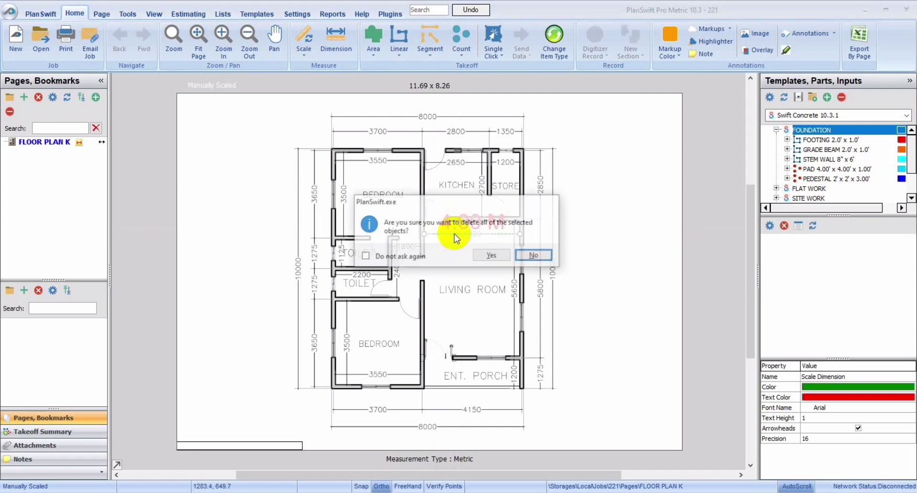
left_click(495, 258)
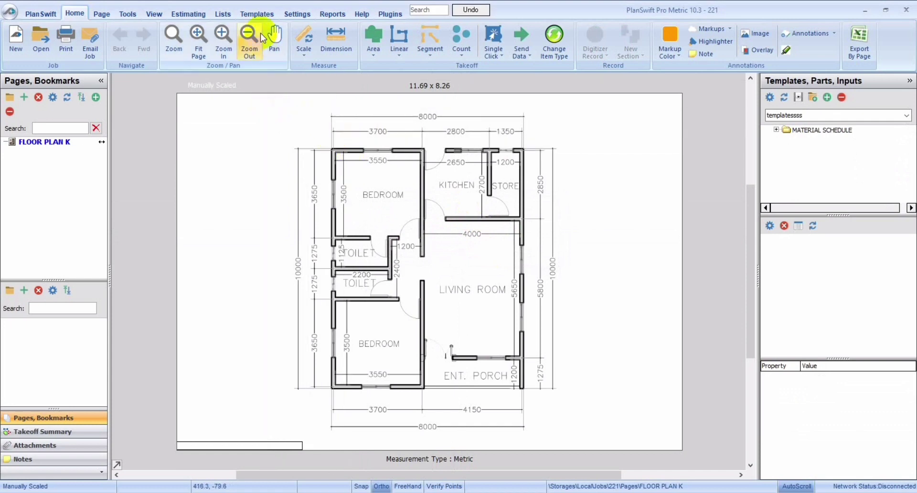
- Create a new template tab named "Estimating Tiles" in Local storage
left_click(258, 14)
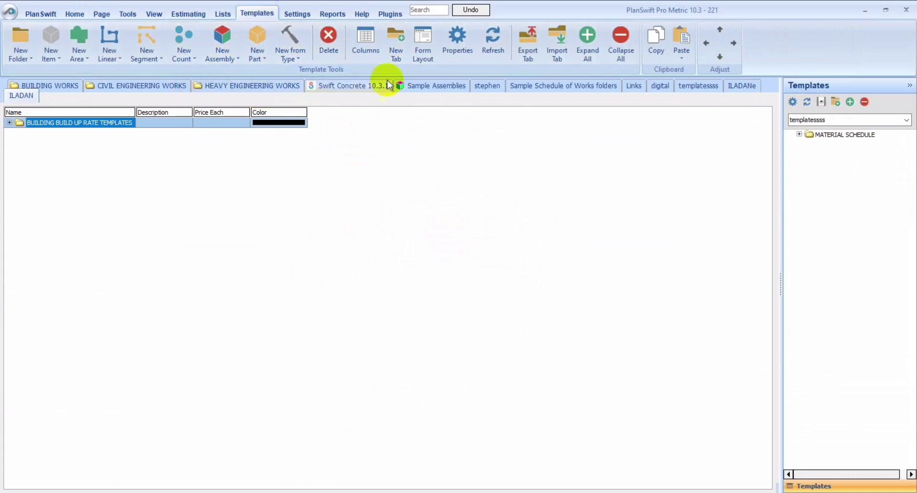
left_click(398, 48)
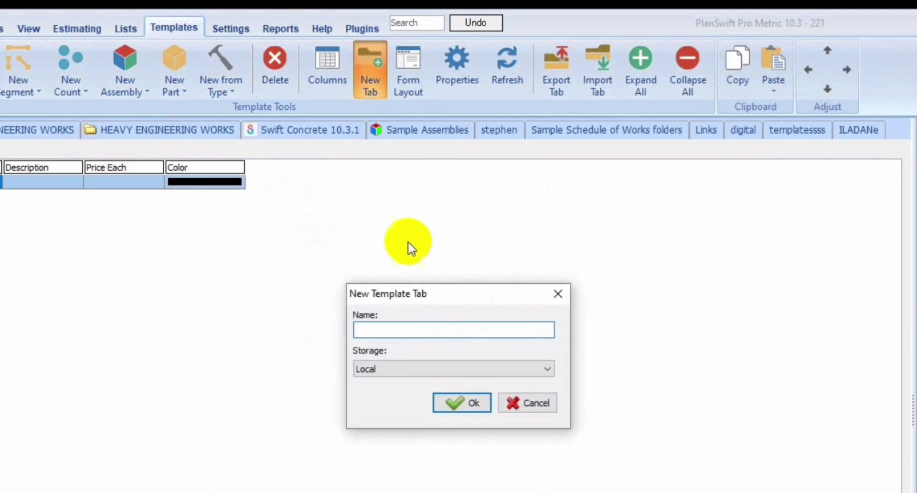
left_click(404, 336)
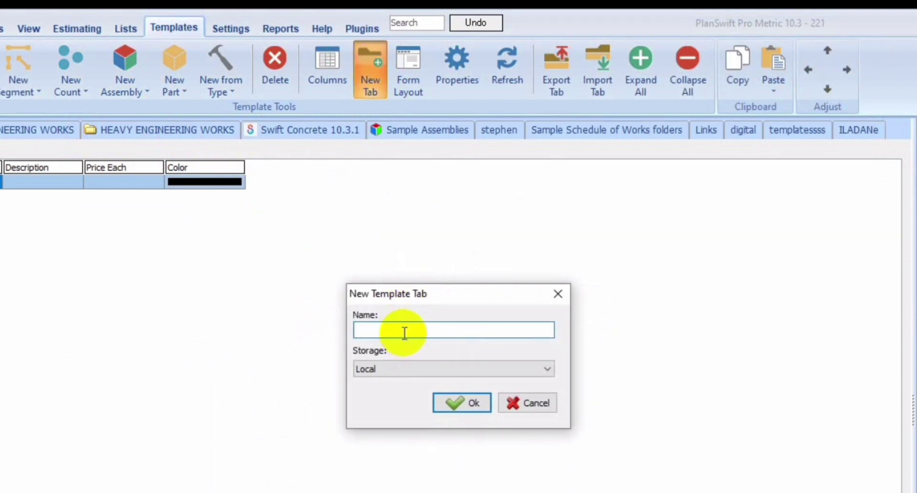
type("Estimating Tiles")
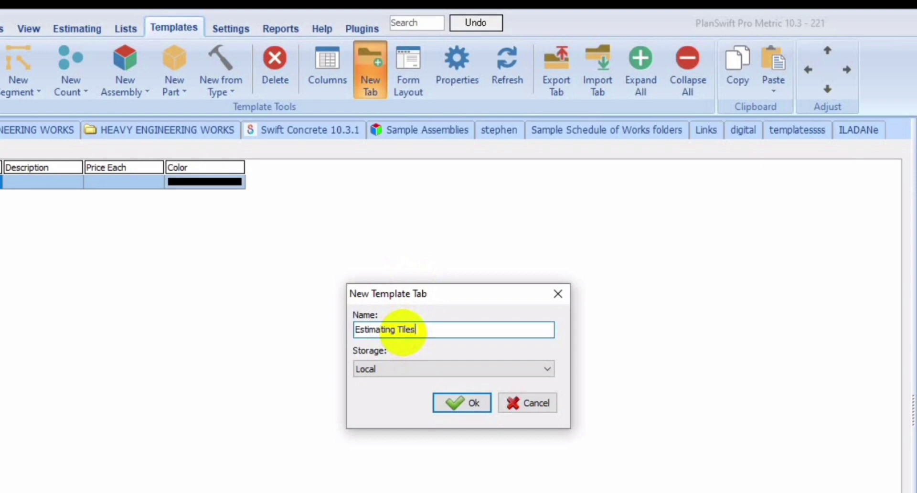
left_click(454, 399)
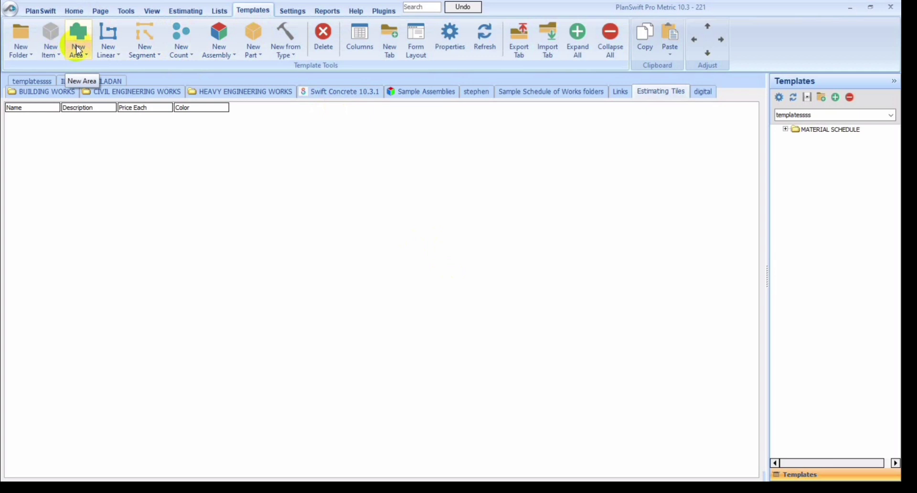
- Add an area template item named "ESTIMATING TILES" to the Estimating Tiles tab, keeping the random color and solid fill
left_click(79, 49)
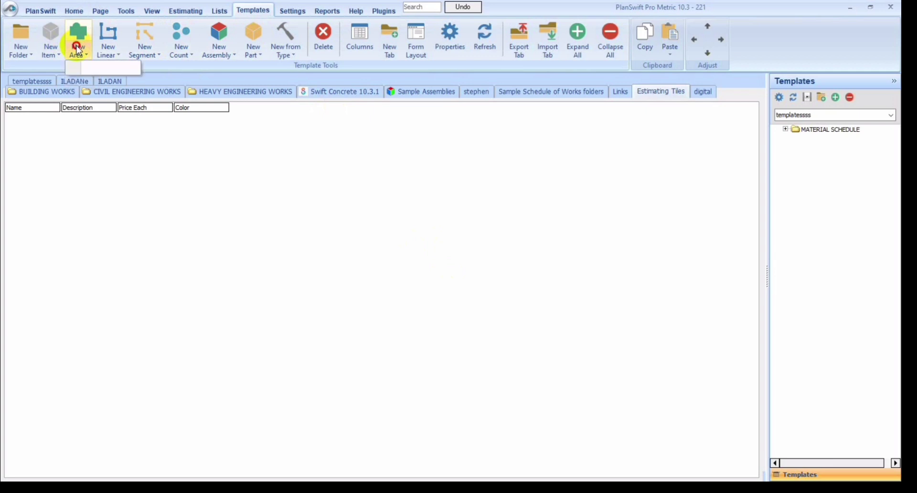
left_click(79, 35)
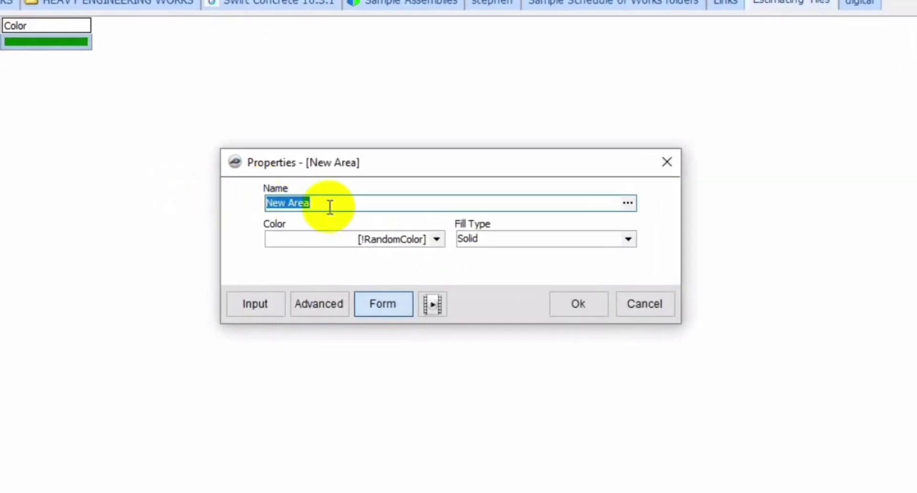
type("ESTI")
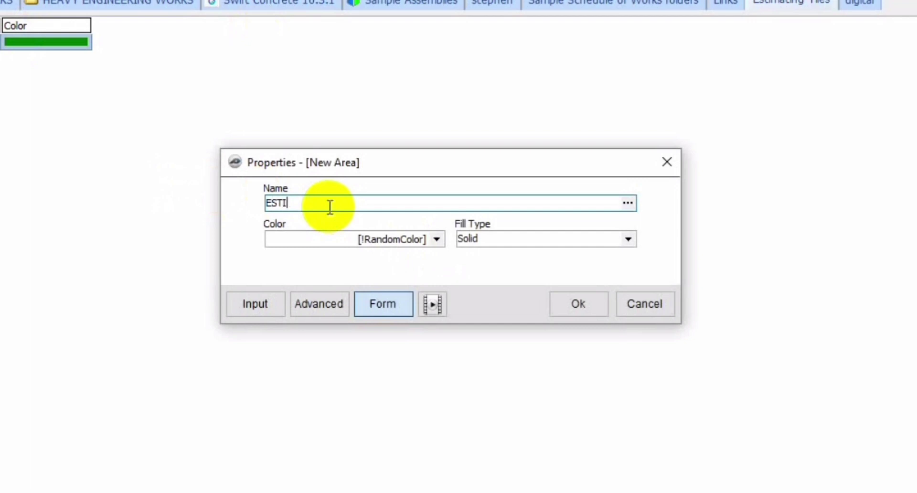
type("MATING TILES")
left_click(437, 238)
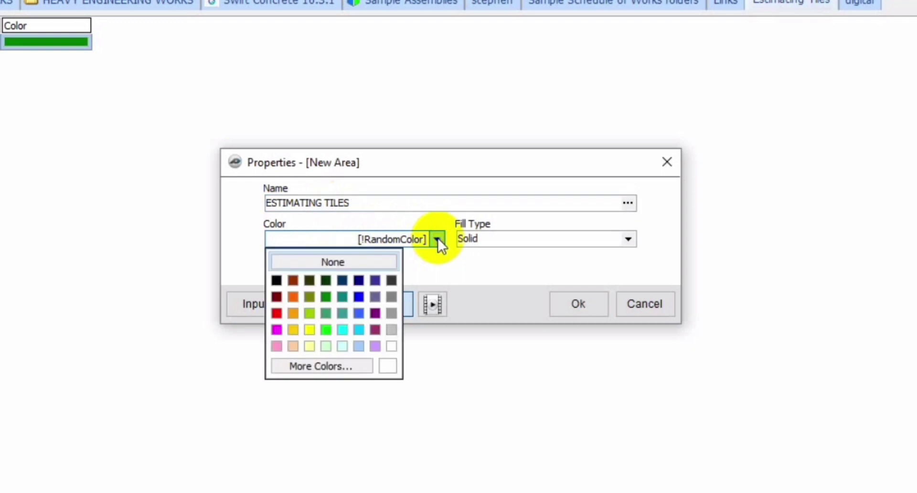
left_click(468, 268)
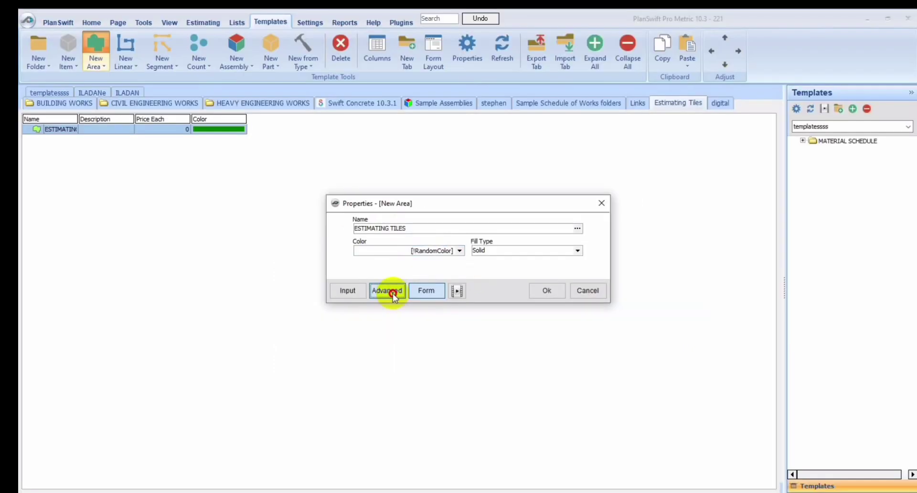
- Check the quantity's input units in the area template's advanced properties, and close the properties
left_click(329, 308)
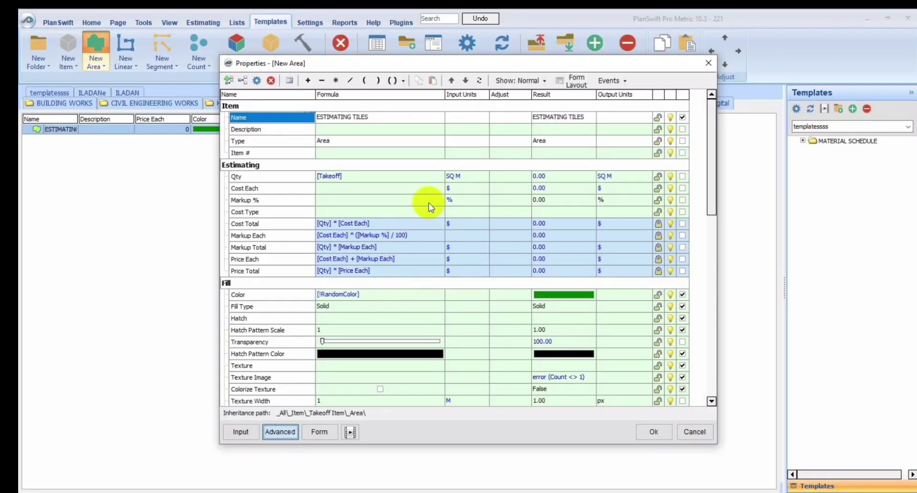
left_click(387, 191)
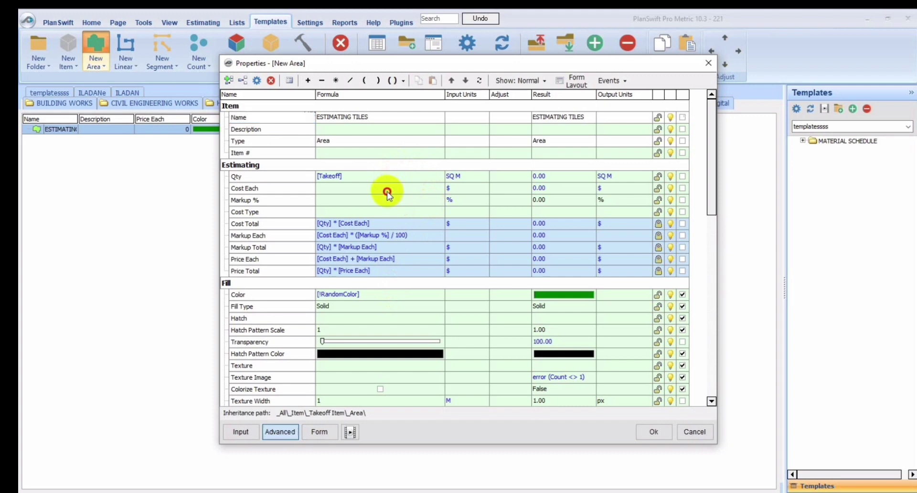
left_click(467, 176)
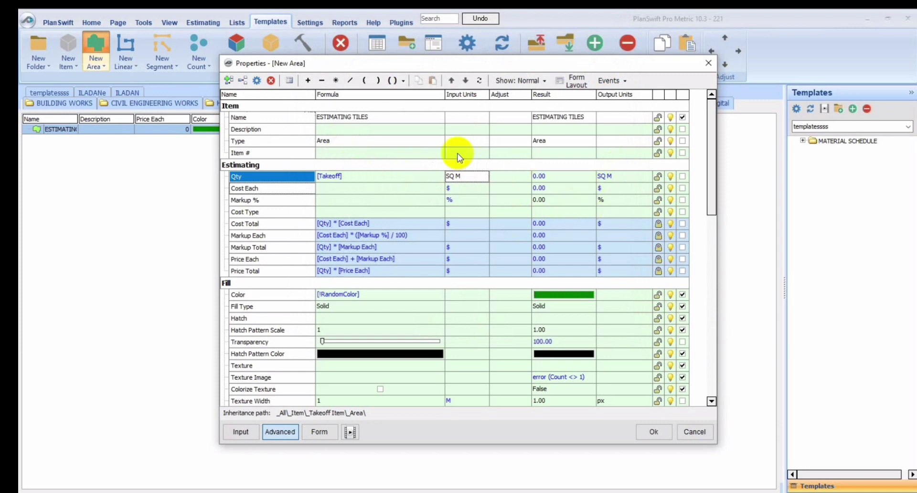
left_click(708, 63)
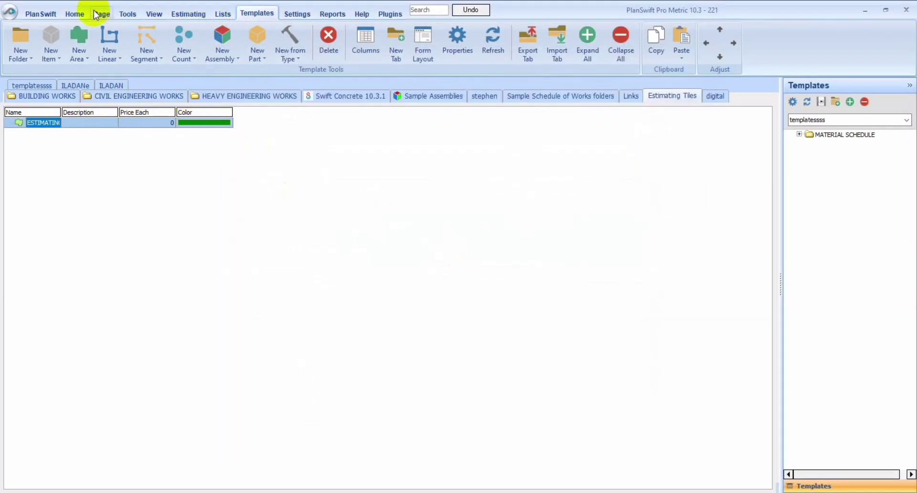
- Clear the existing scale from the floor plan page
left_click(75, 15)
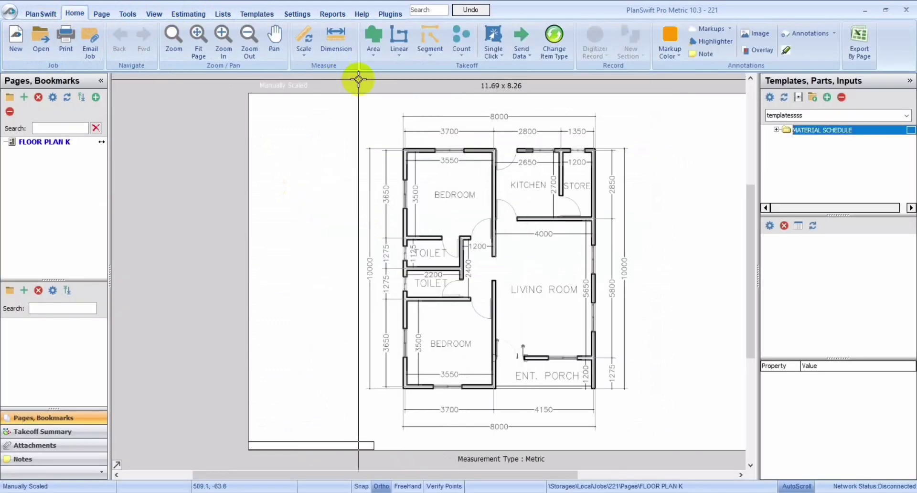
left_click(301, 37)
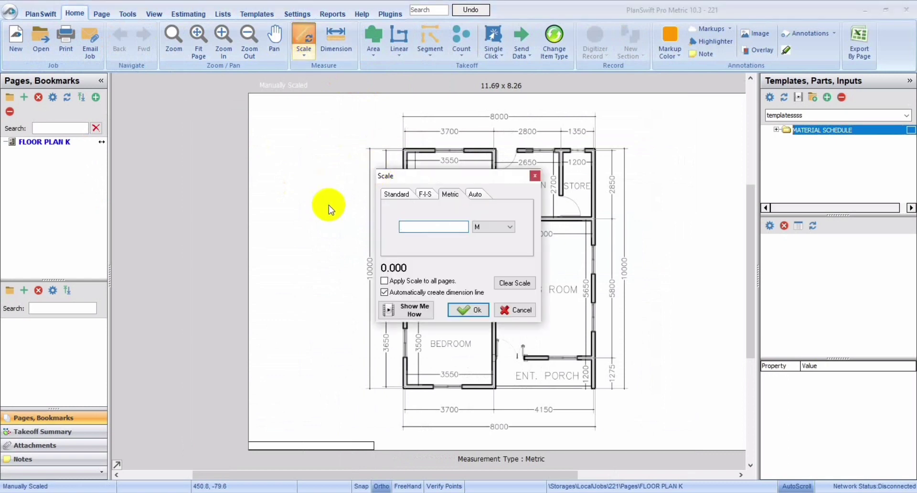
left_click(406, 194)
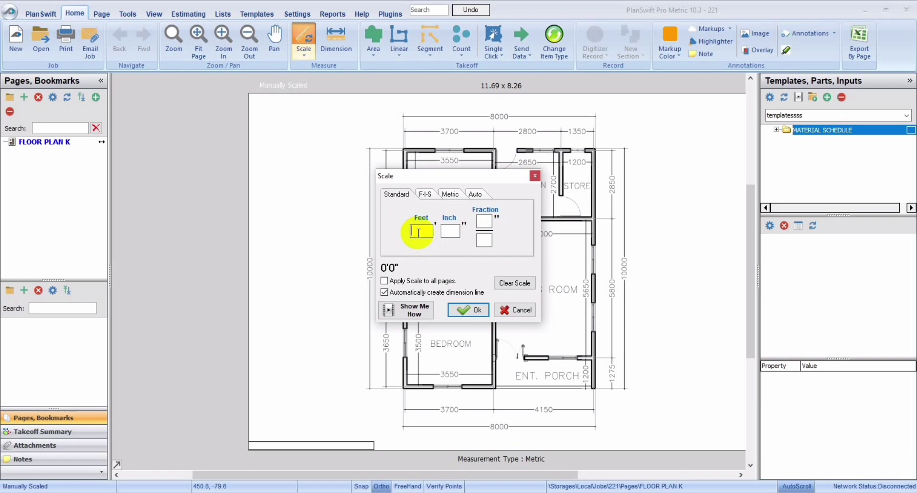
type("26")
key("Tab")
type("24")
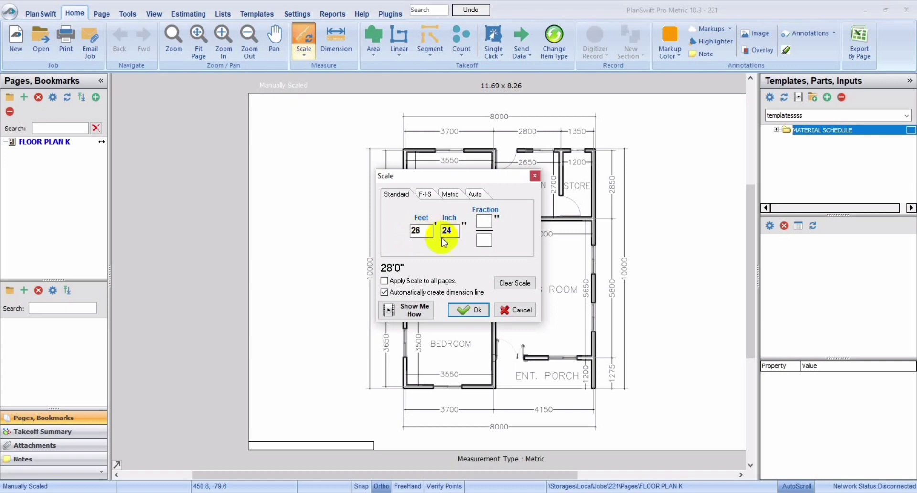
left_click(499, 285)
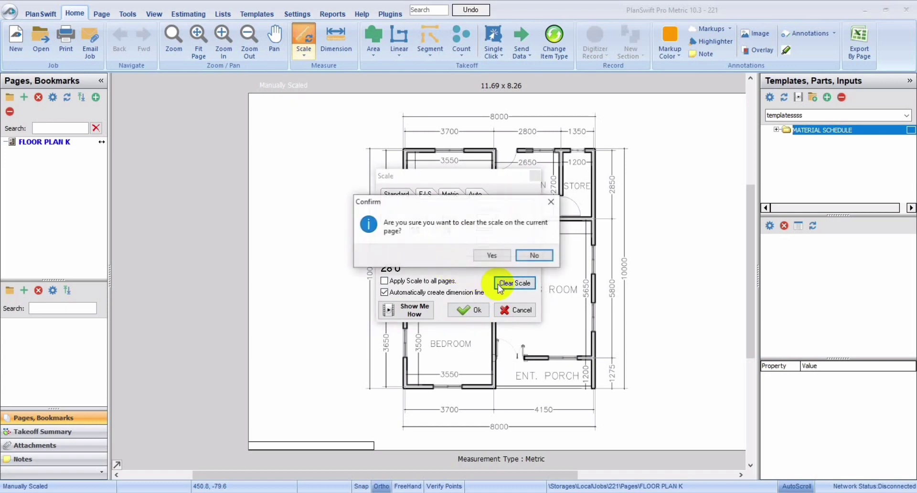
left_click(492, 254)
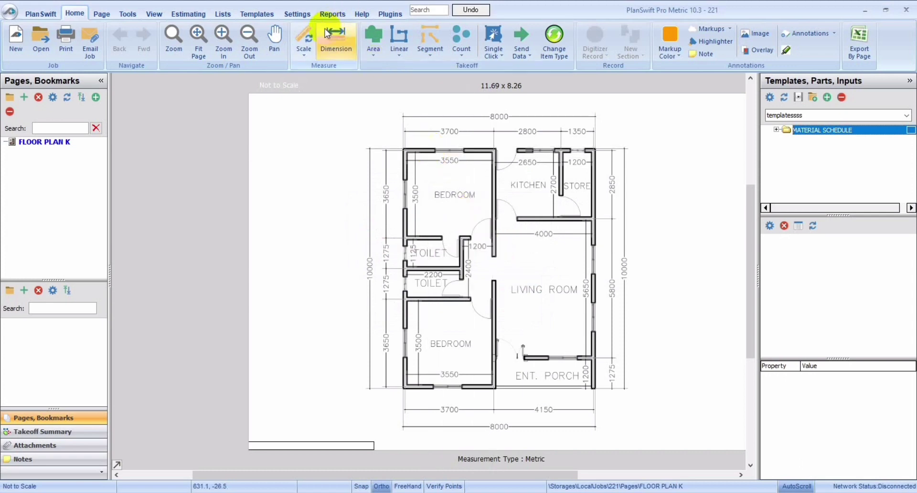
- Scale the floor plan in standard units by setting the overall 8000 dimension line above the plan to 26 feet 24 inches
left_click(306, 38)
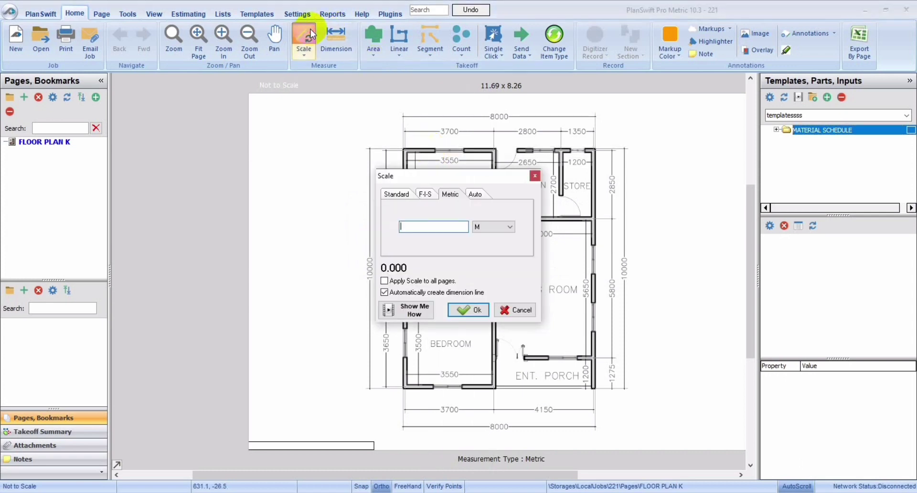
left_click(405, 193)
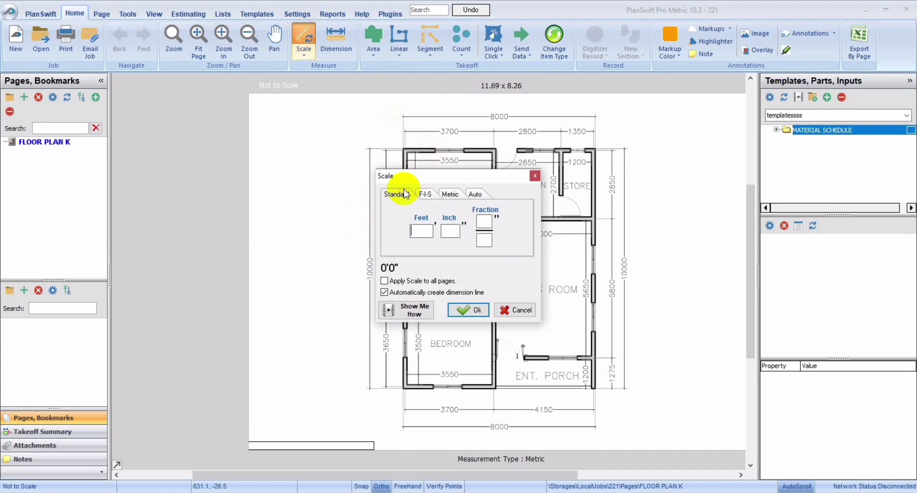
left_click(417, 228)
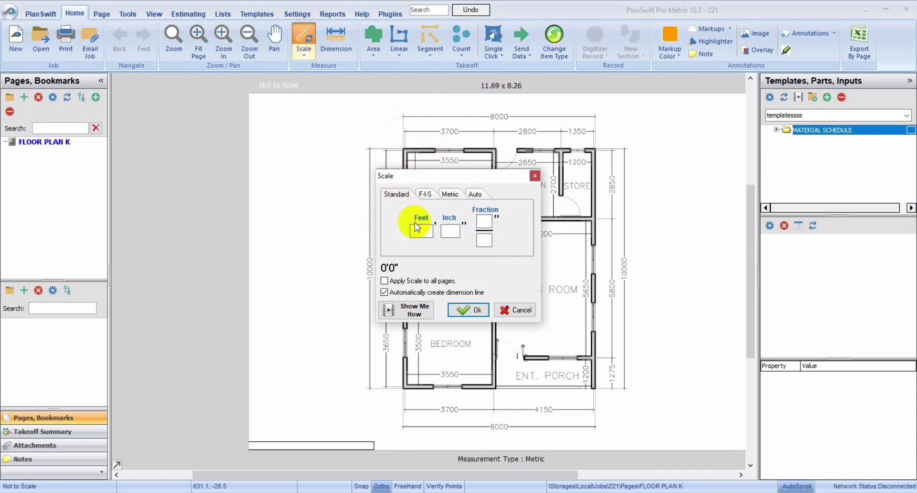
type("26")
key("Tab")
type("24")
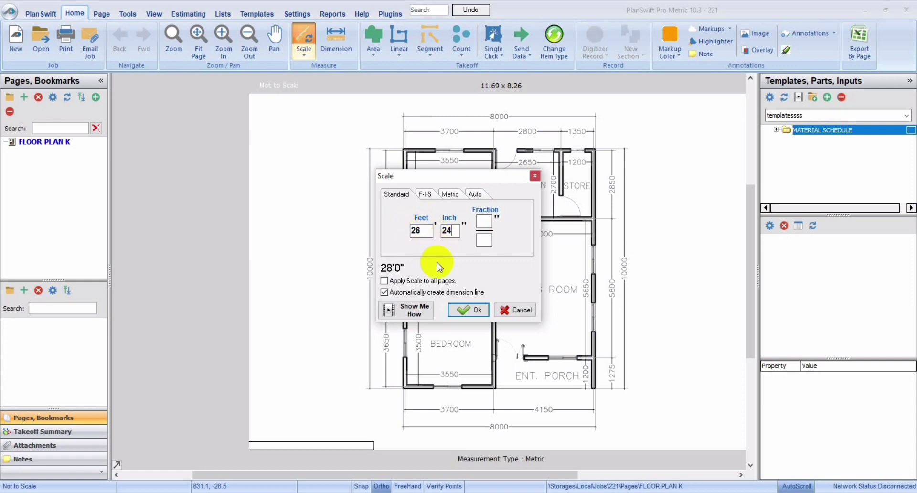
left_click(465, 312)
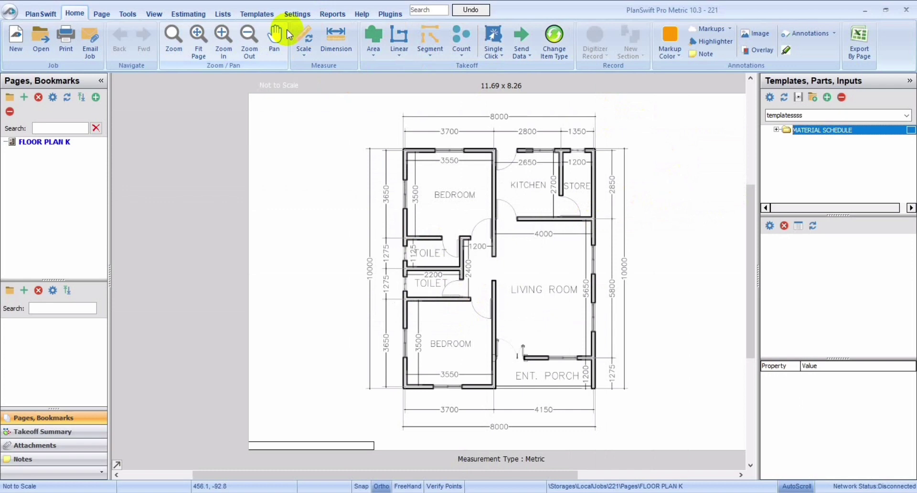
left_click(401, 117)
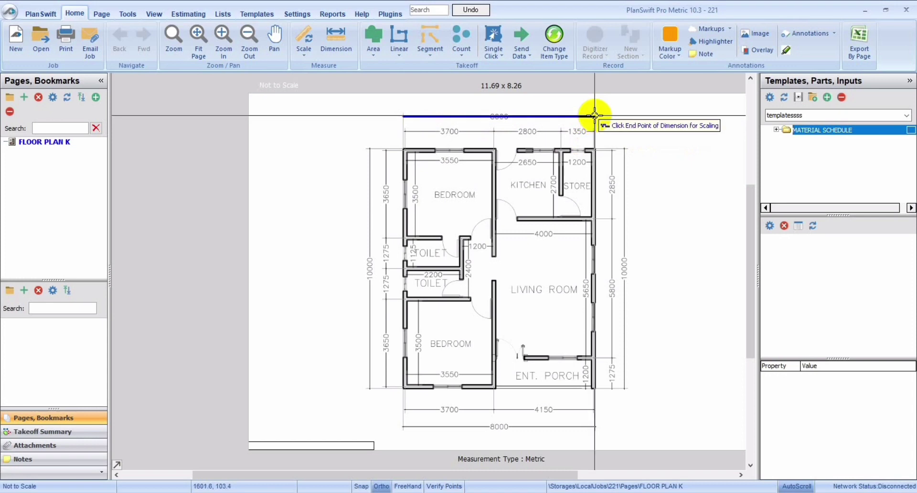
left_click(594, 115)
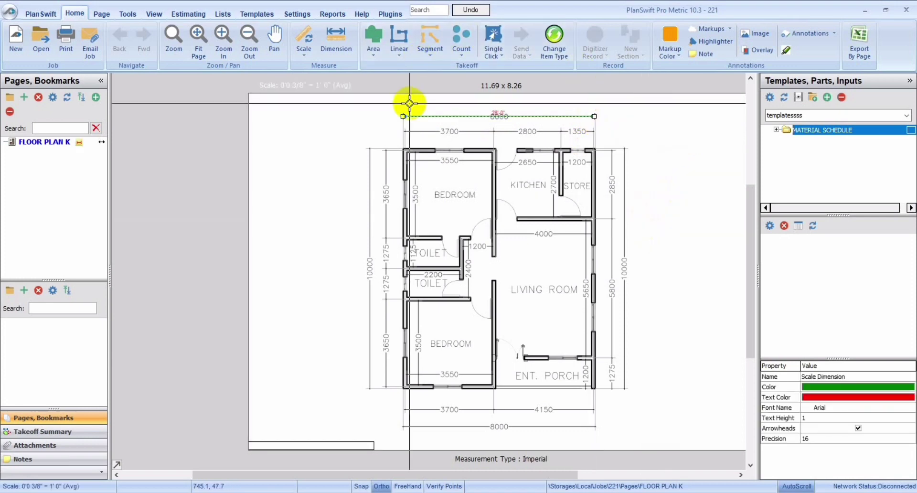
- Open the advanced properties of the ESTIMATING TILES area template and open its Cost Each formula for editing
left_click(265, 18)
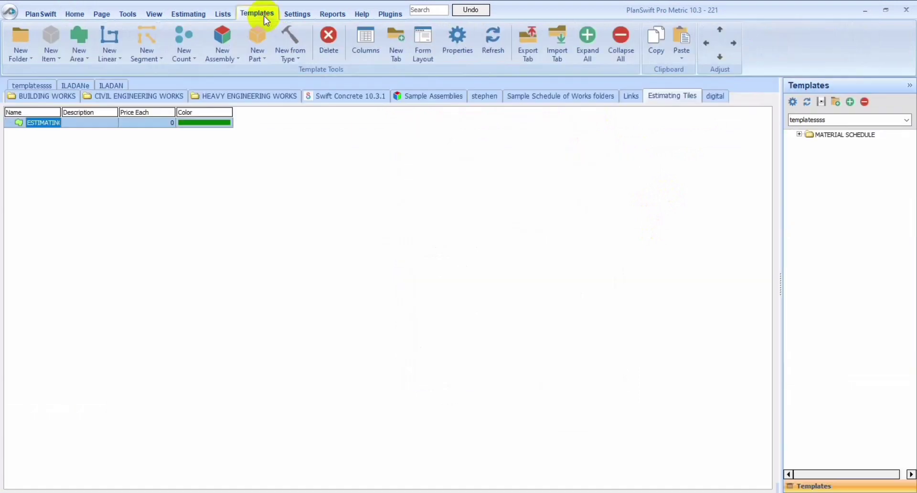
left_click(102, 124)
double_click(102, 123)
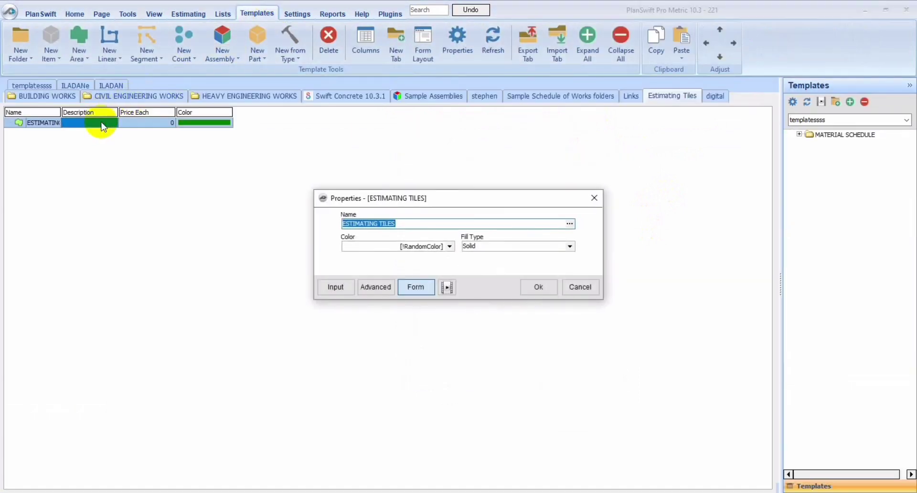
left_click(377, 287)
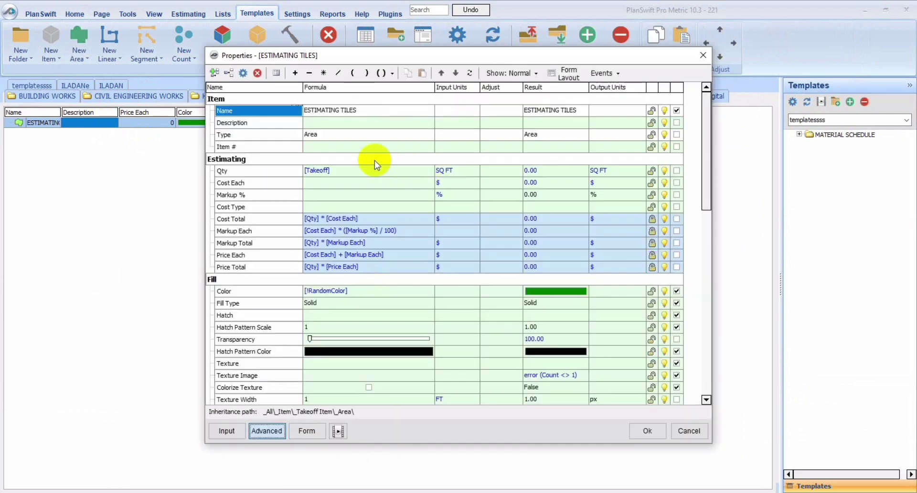
left_click(349, 184)
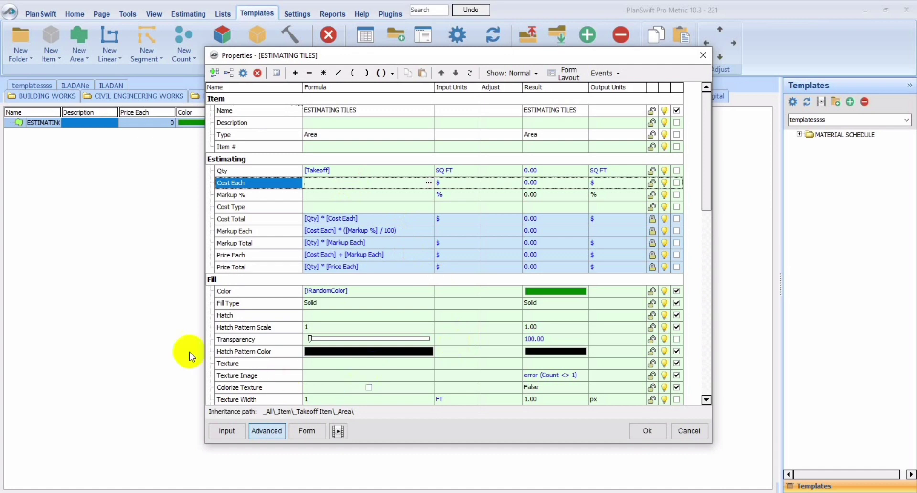
- Switch to the browser to look up tile prices per square foot on the Tile Outlets site, and return to PlanSwift
mouse_move(234, 492)
left_click(233, 464)
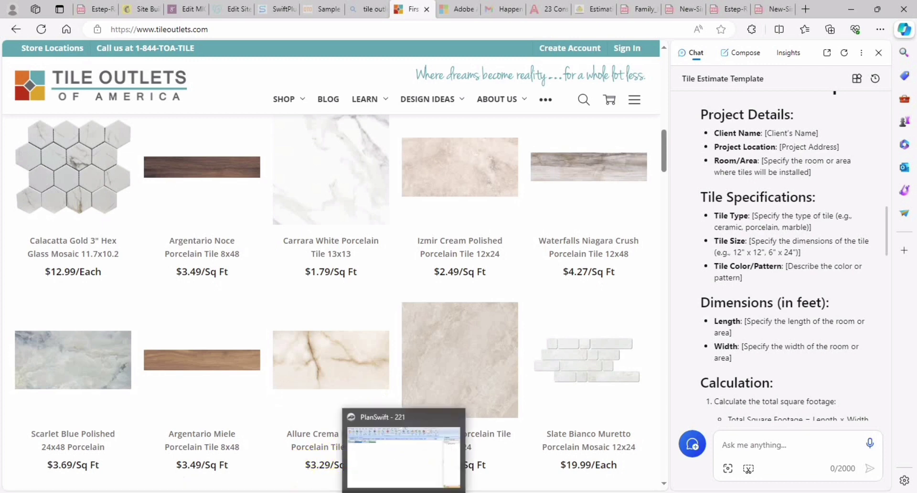
left_click(398, 477)
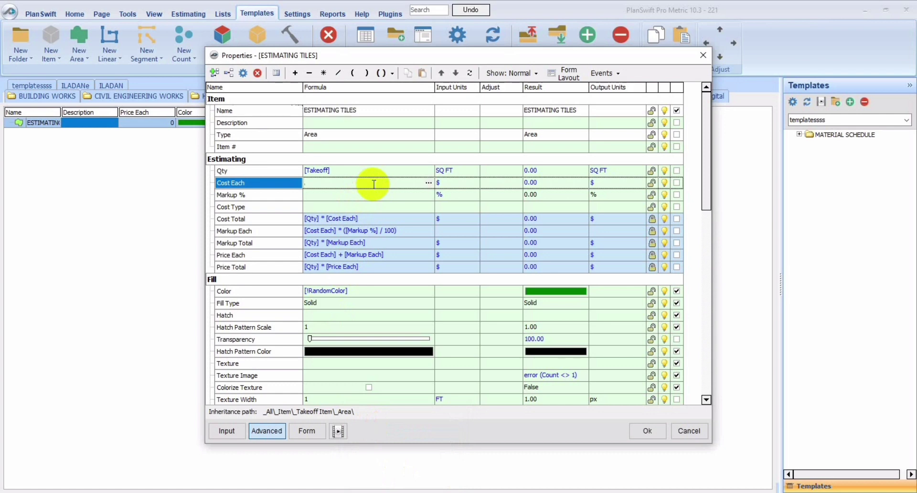
- Set the ESTIMATING TILES template's Cost Each to 4.27 and save its properties
type("4.27")
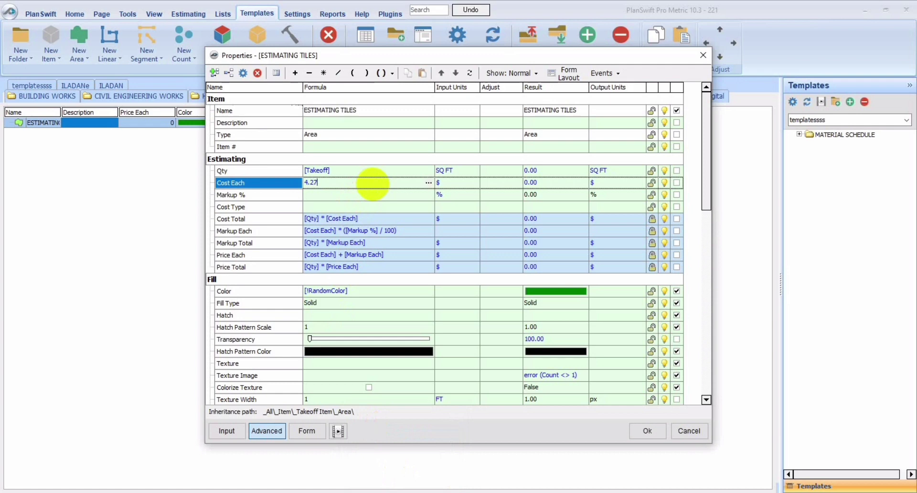
left_click(369, 196)
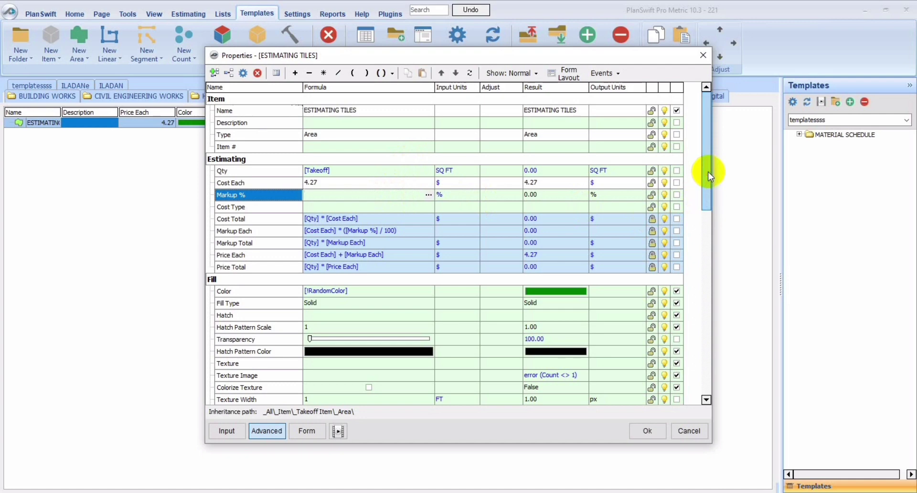
mouse_move(709, 164)
left_mouse_down()
mouse_move(712, 249)
mouse_move(690, 146)
left_mouse_up()
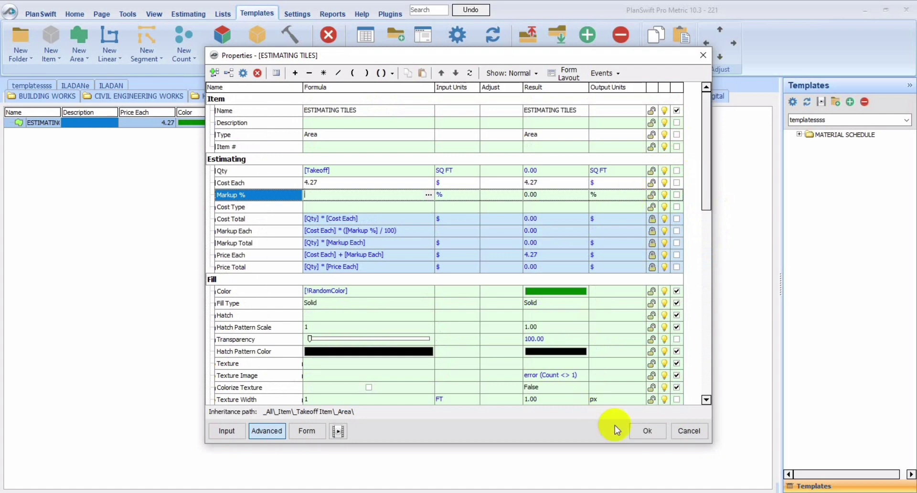
left_click(638, 432)
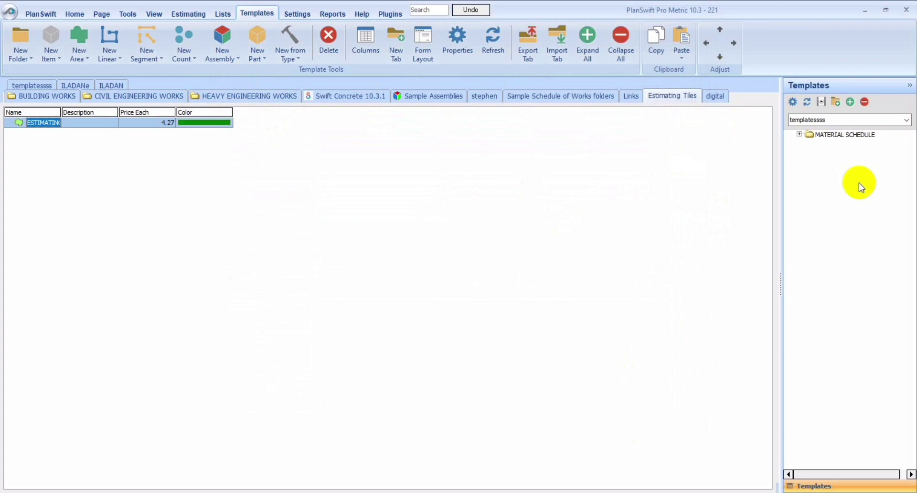
- Load the Estimating Tiles set in the template list and return to the floor plan page
left_click(906, 123)
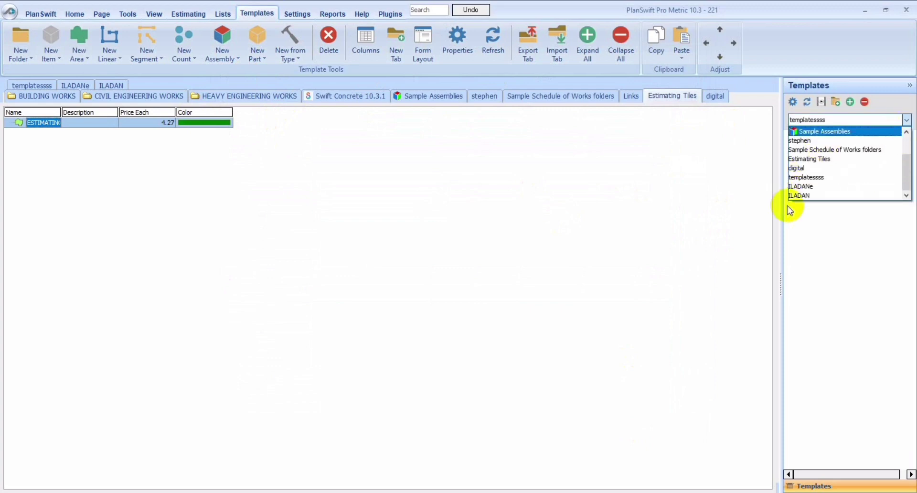
left_click(794, 159)
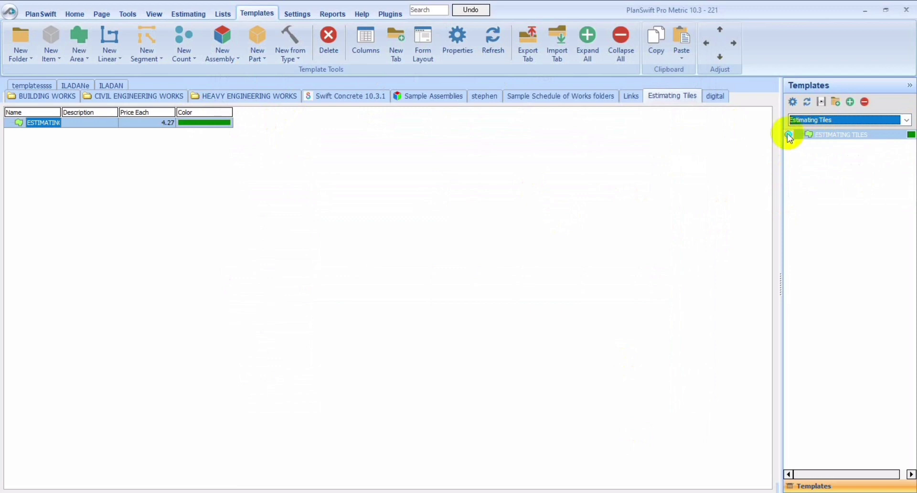
left_click(75, 14)
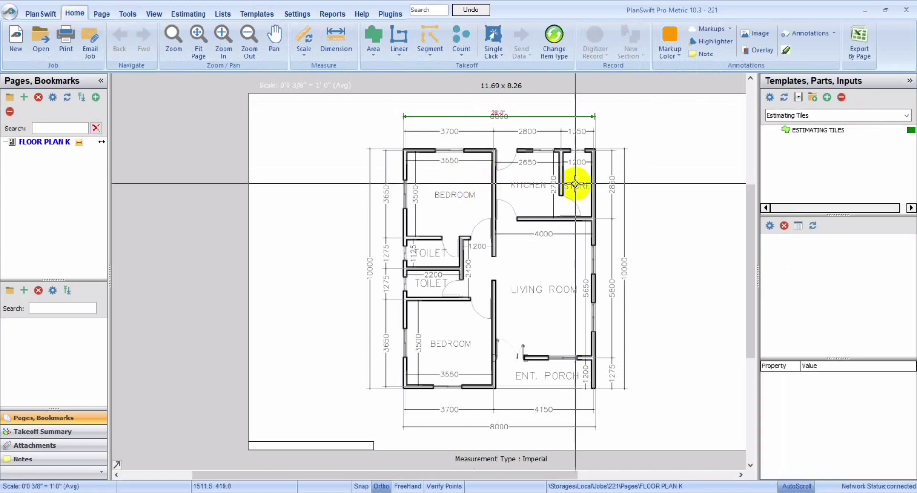
- Start an ESTIMATING TILES takeoff with the default properties and trace the upper bedroom floor, about 152 sq ft
left_click(793, 133)
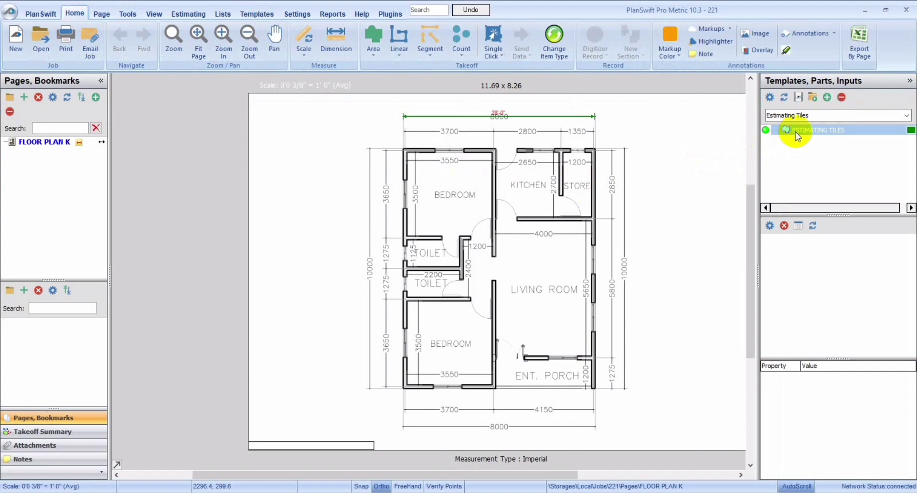
double_click(767, 130)
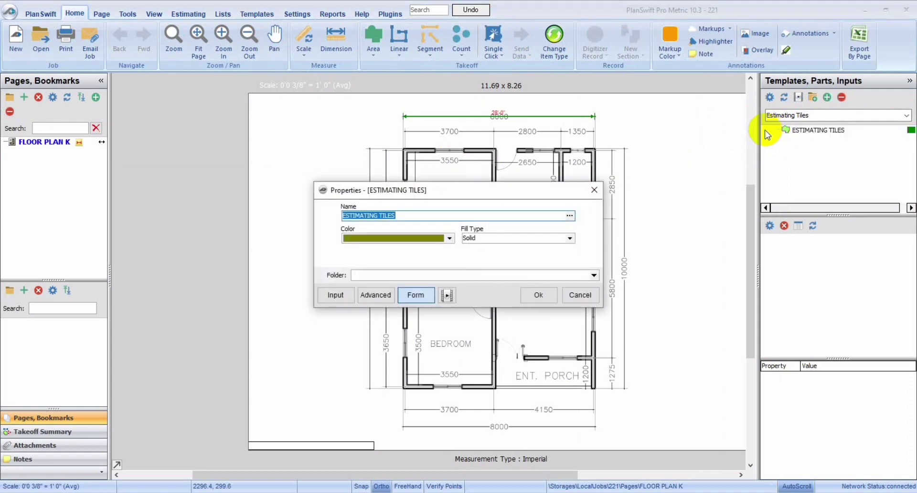
left_click(527, 299)
left_click(407, 153)
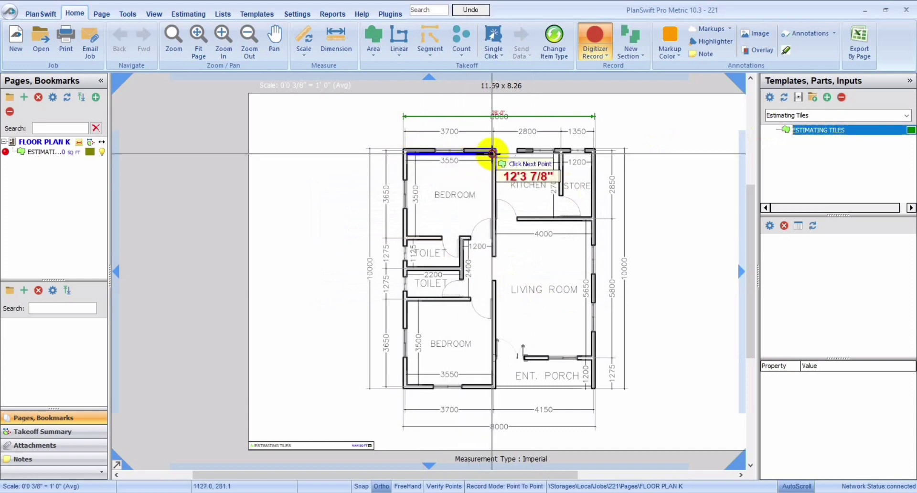
left_click(492, 152)
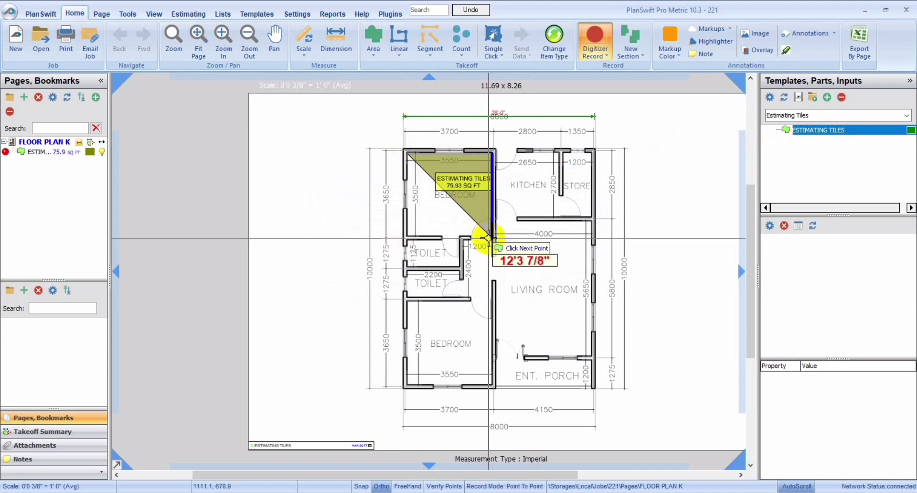
left_click(488, 238)
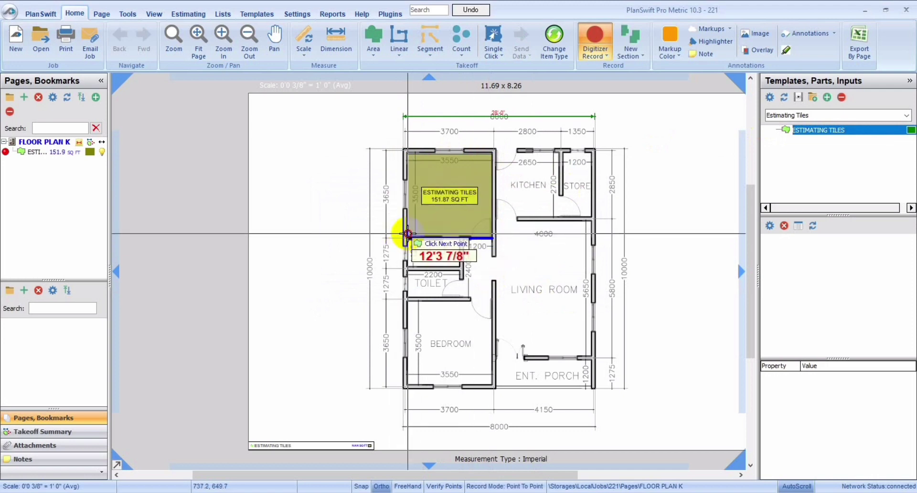
left_click(408, 234)
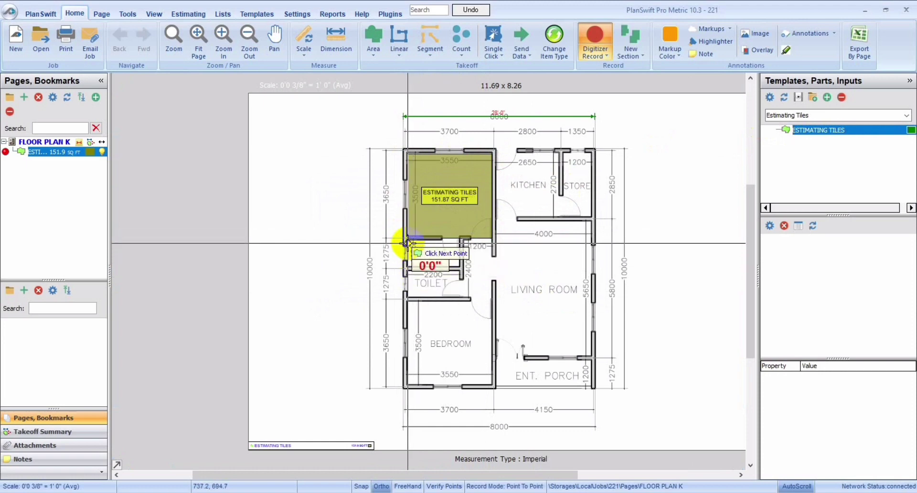
- Trace the upper toilet floor as a further tile area section of about 25 sq ft
left_click(458, 239)
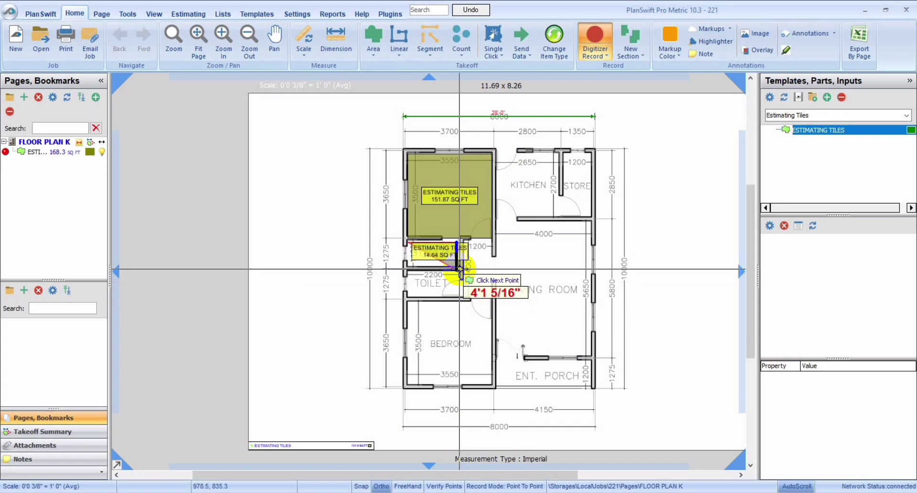
left_click(459, 266)
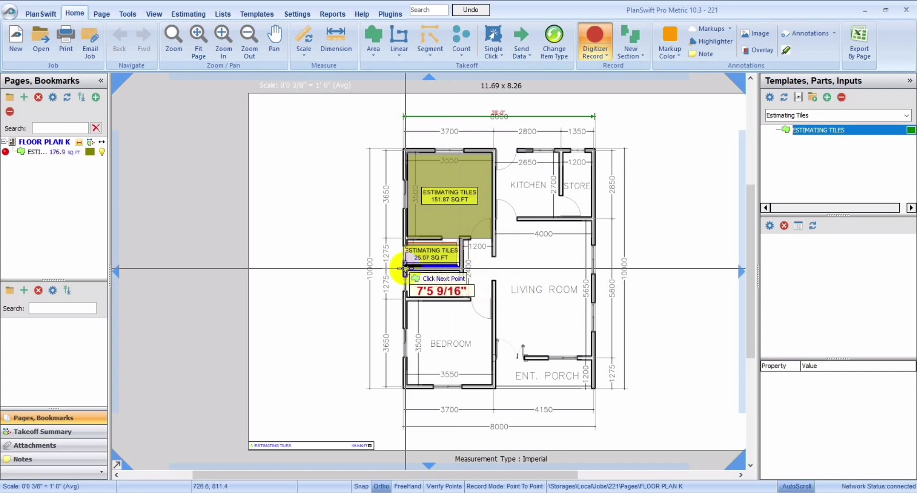
double_click(405, 269)
- Trace the passage beside the toilets as a tile area section of about 21.5 sq ft
left_click(464, 238)
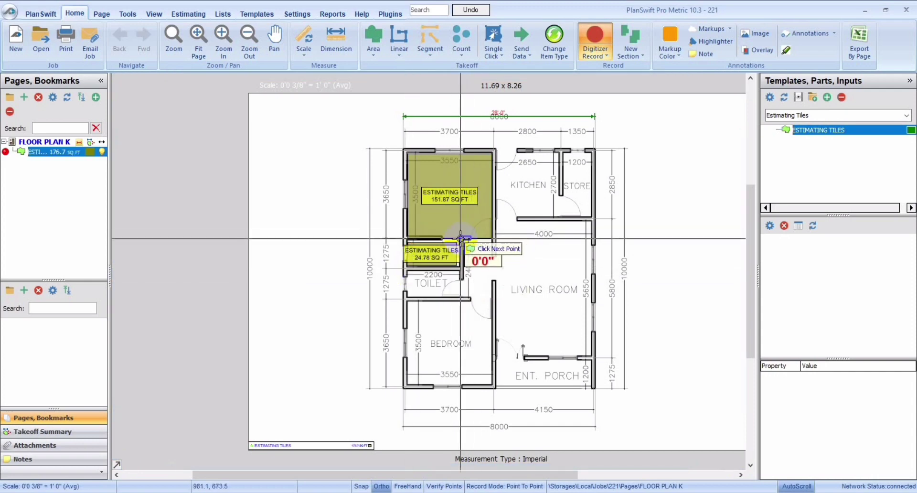
left_click(490, 241)
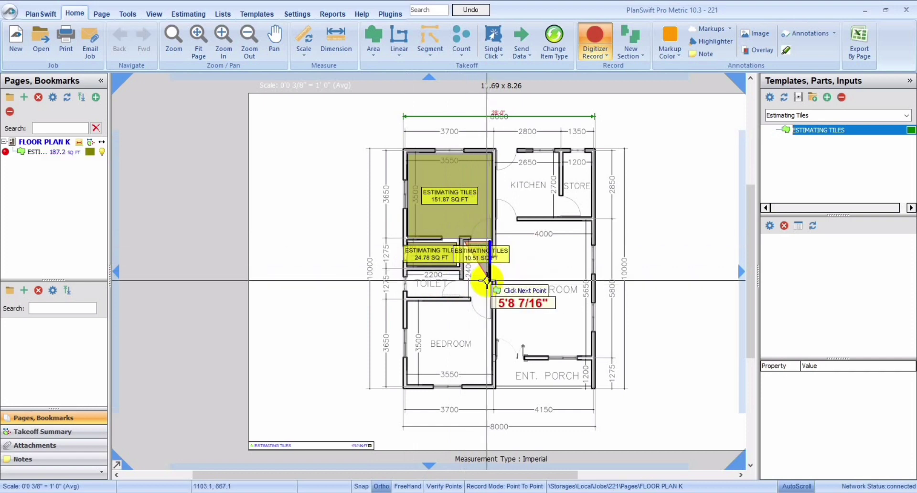
left_click(486, 281)
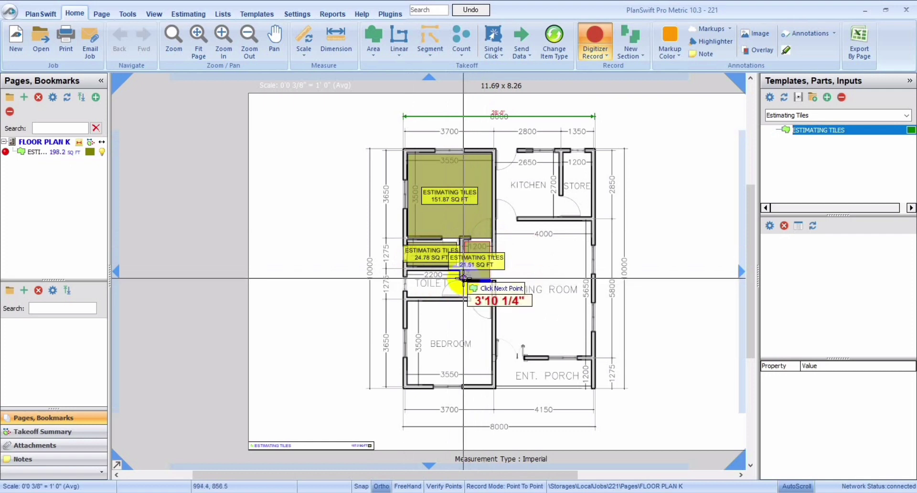
- Trace the lower toilet together with the adjoining end of the passage as a tile section of about 42 sq ft
left_click(404, 280)
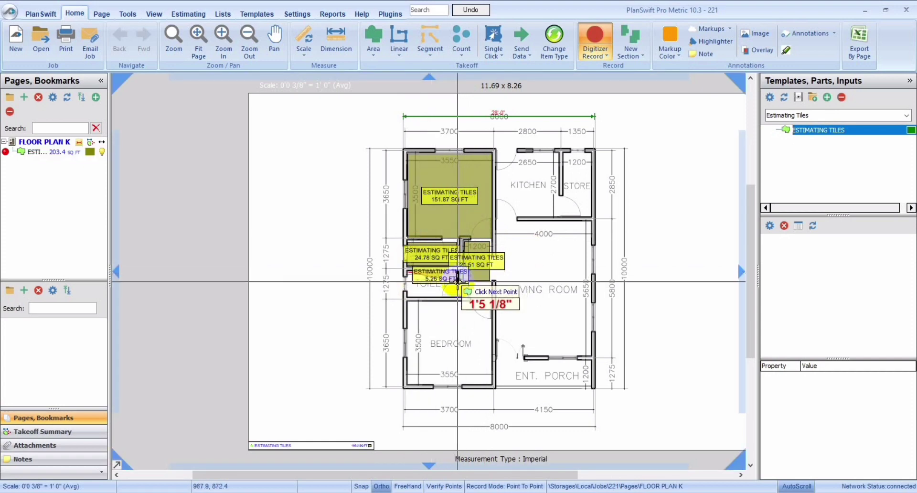
left_click(458, 282)
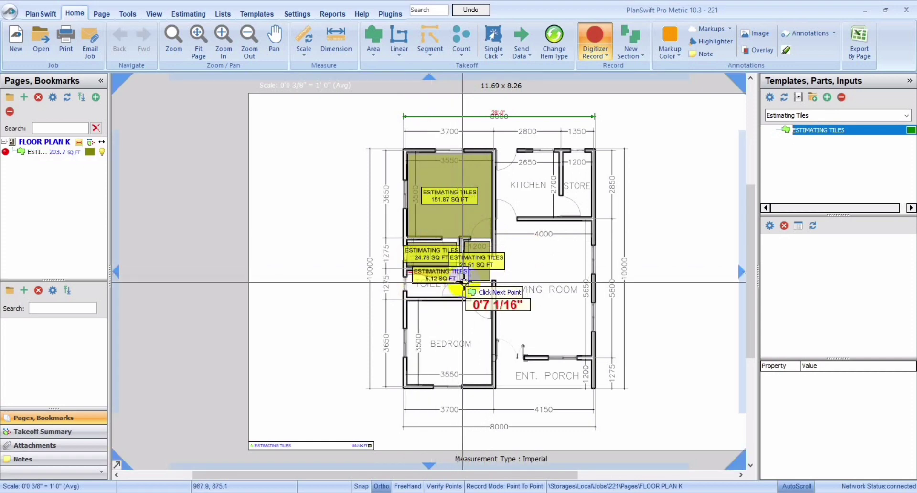
left_click(491, 282)
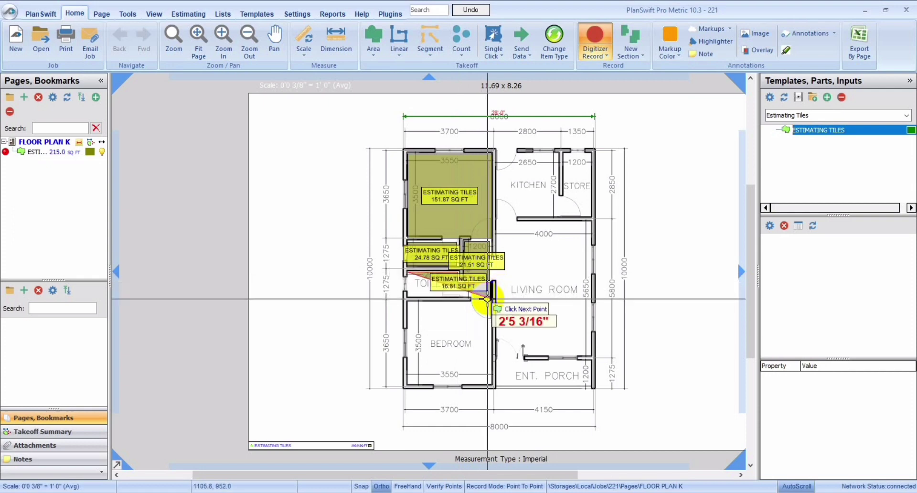
left_click(487, 299)
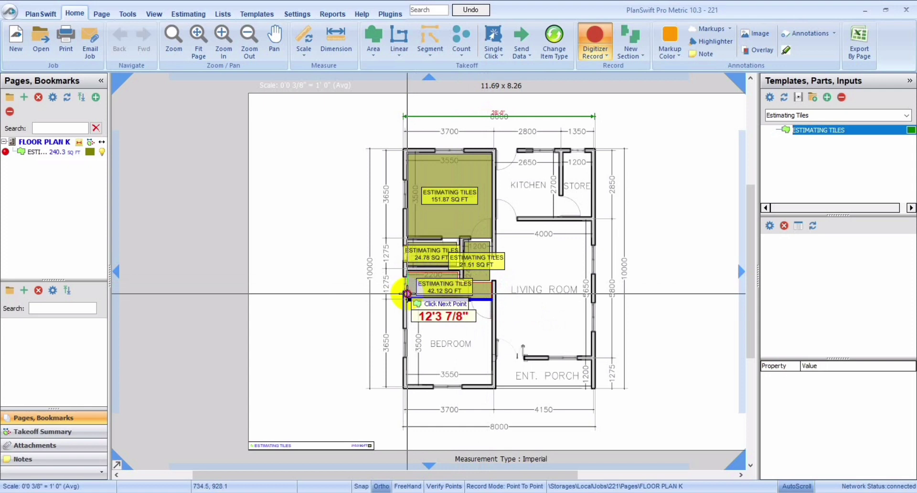
left_click(406, 299)
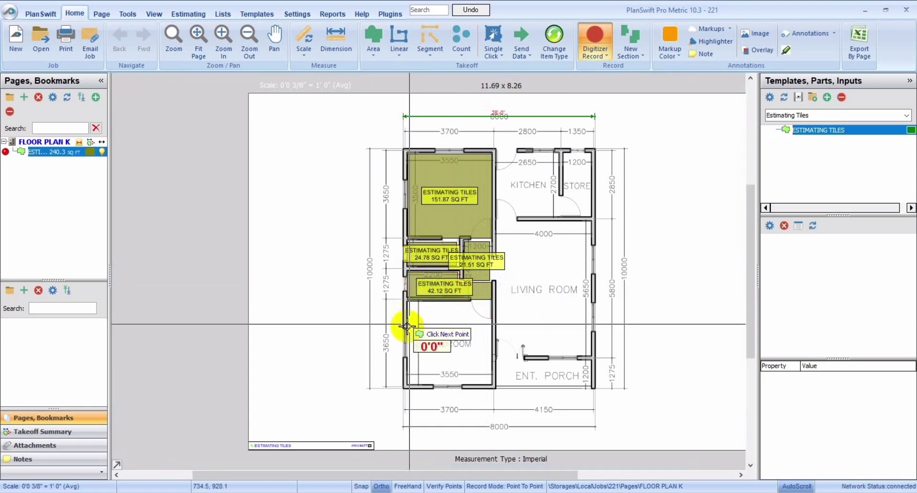
- Trace the lower bedroom floor as a tile area section of about 148 sq ft
left_click(406, 299)
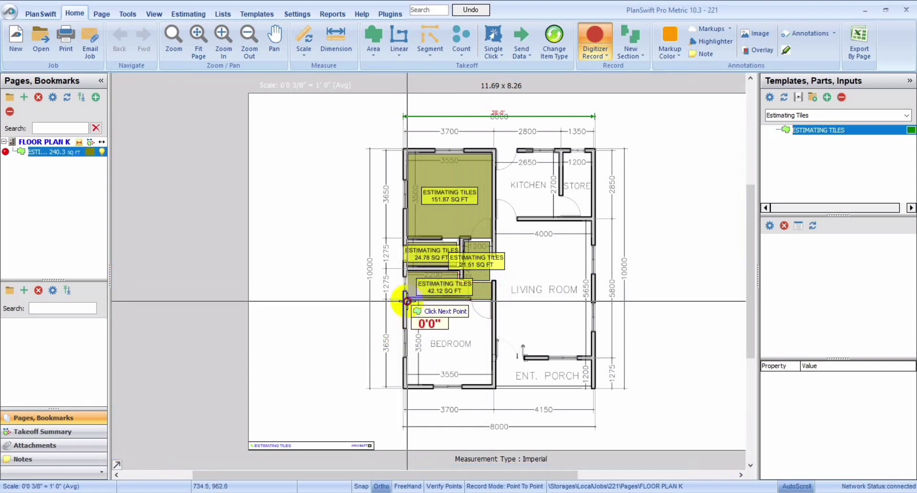
left_click(489, 300)
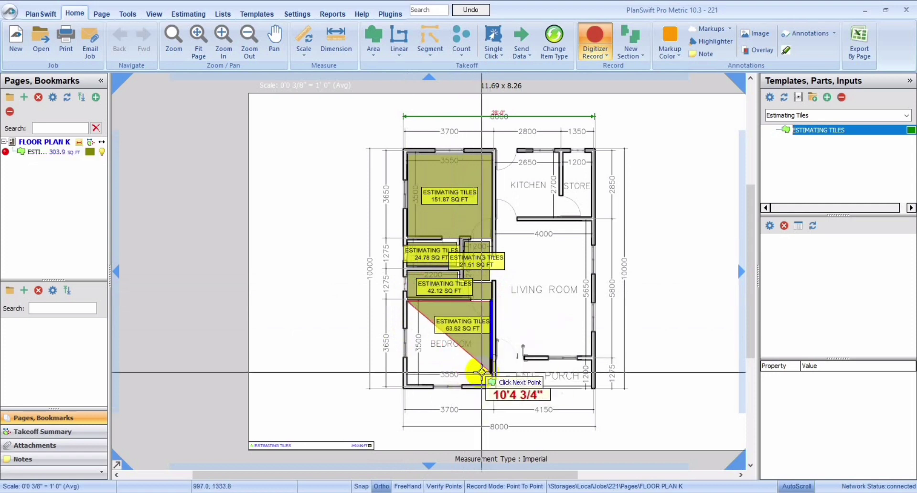
left_click(490, 383)
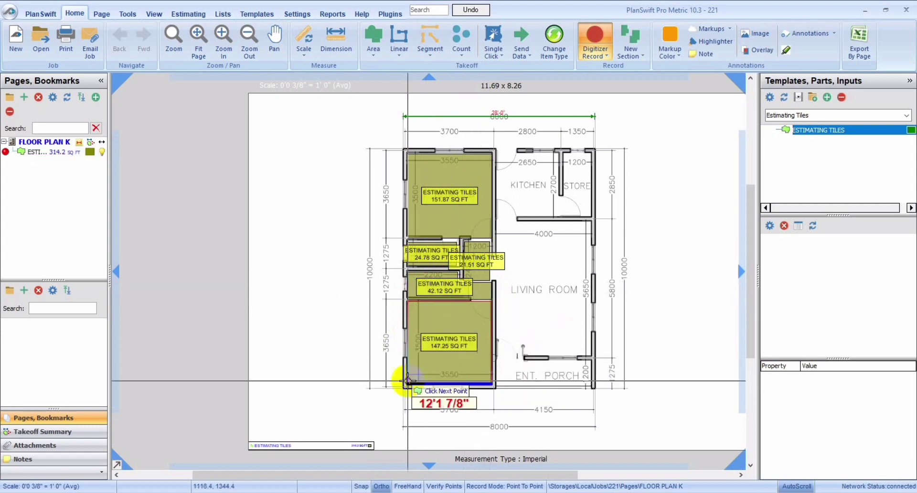
left_click(406, 384)
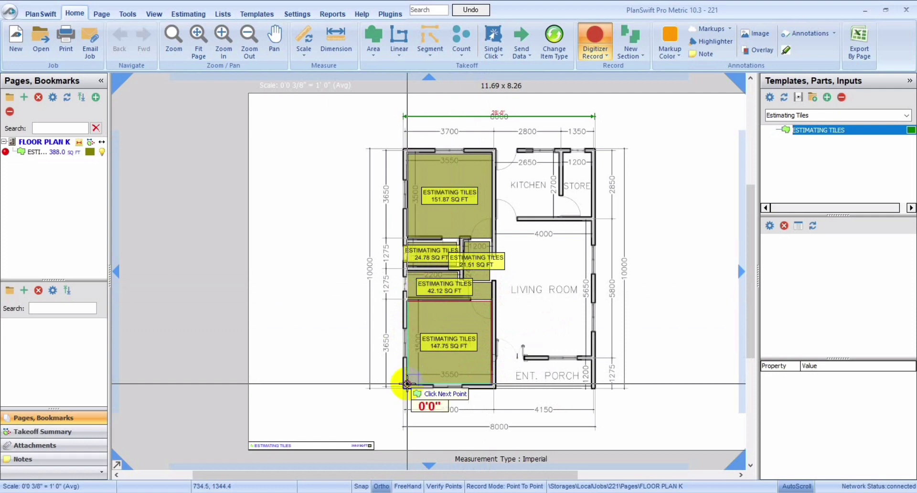
left_click(406, 384)
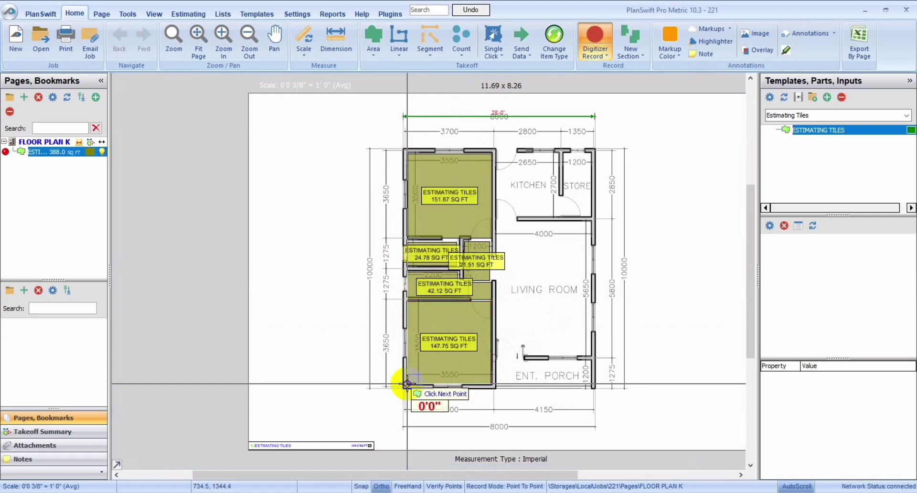
- Trace the kitchen floor as a tile area section of about 84 sq ft
left_click(497, 152)
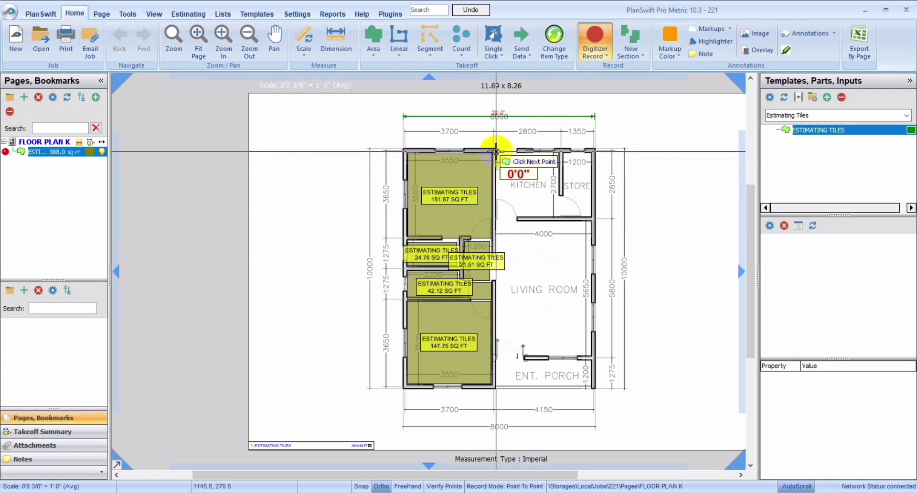
left_click(557, 152)
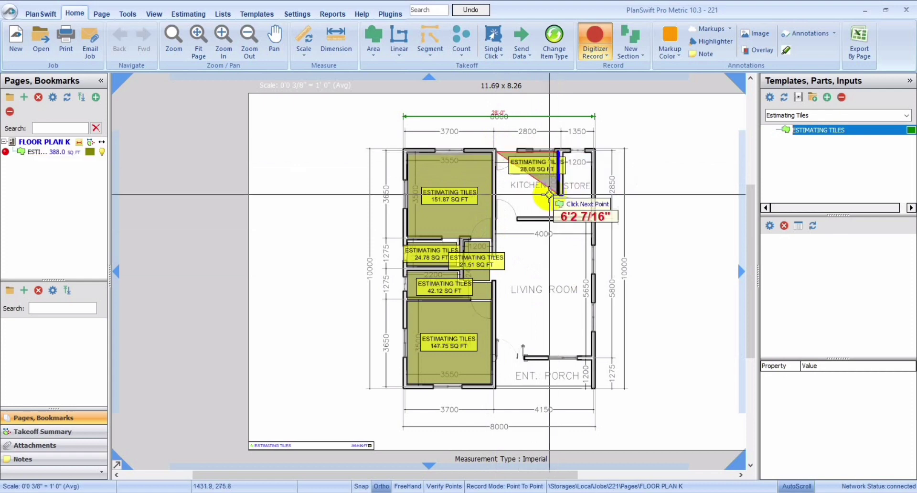
left_click(557, 193)
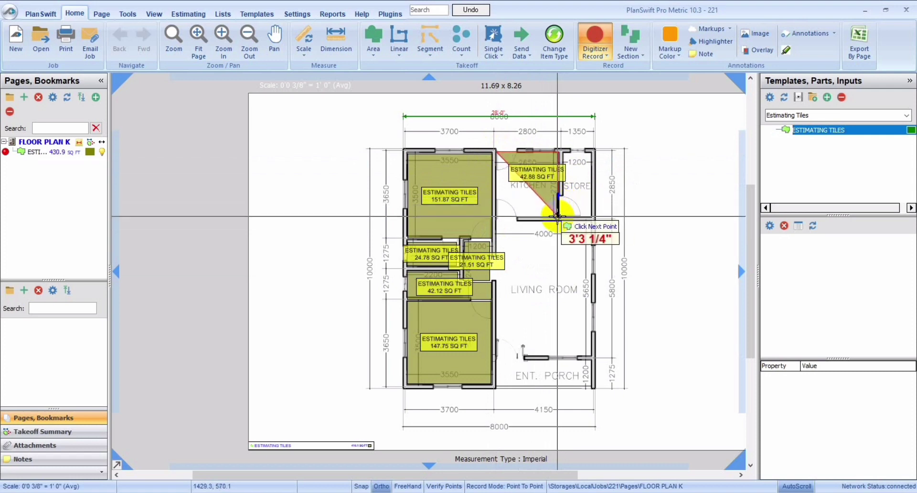
left_click(557, 216)
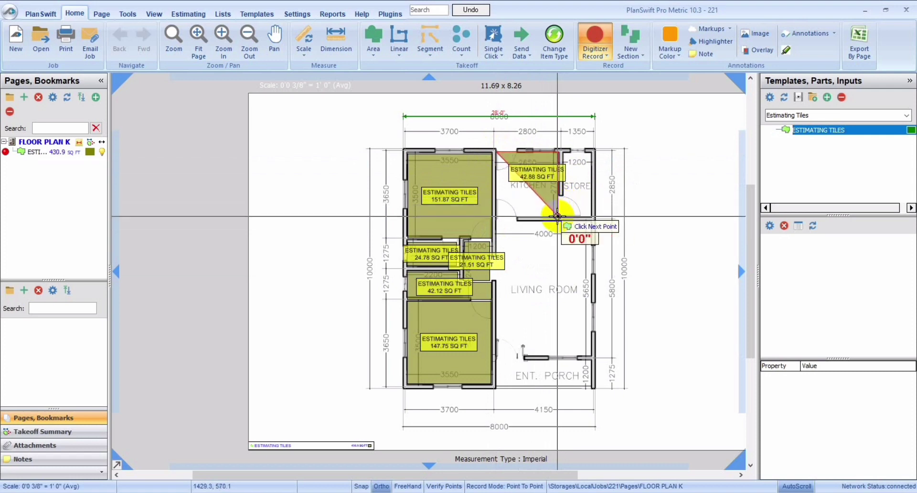
left_click(498, 216)
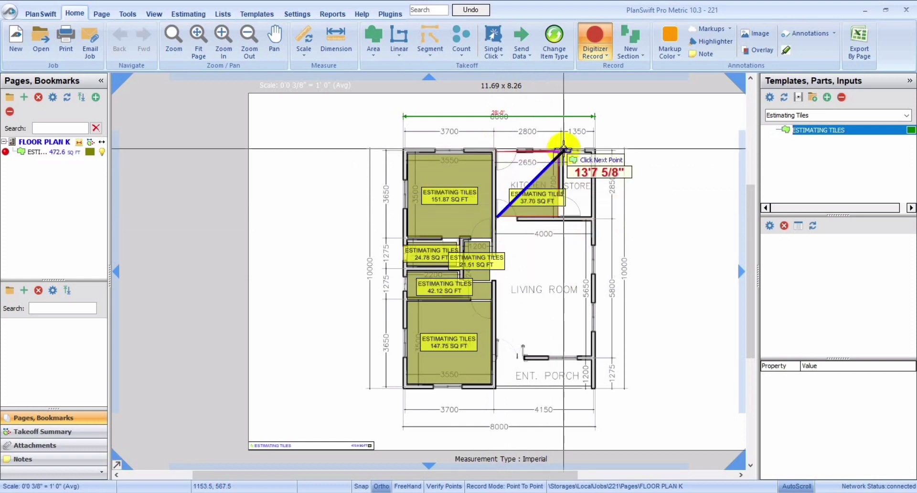
double_click(498, 217)
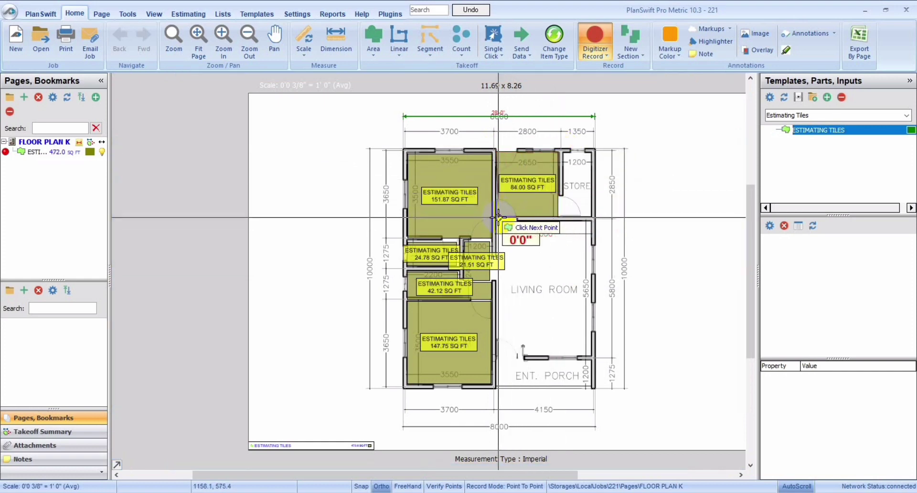
- Trace the store floor as a tile area section of about 34.4 sq ft
left_click(563, 152)
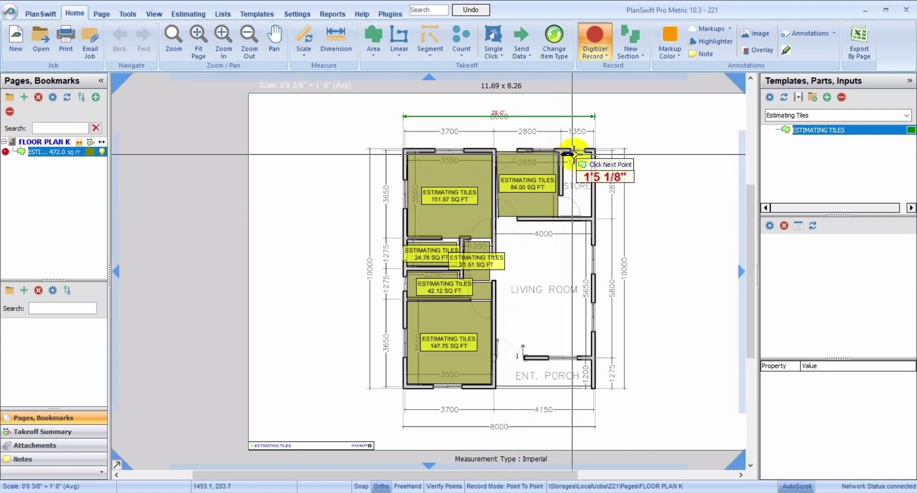
left_click(589, 153)
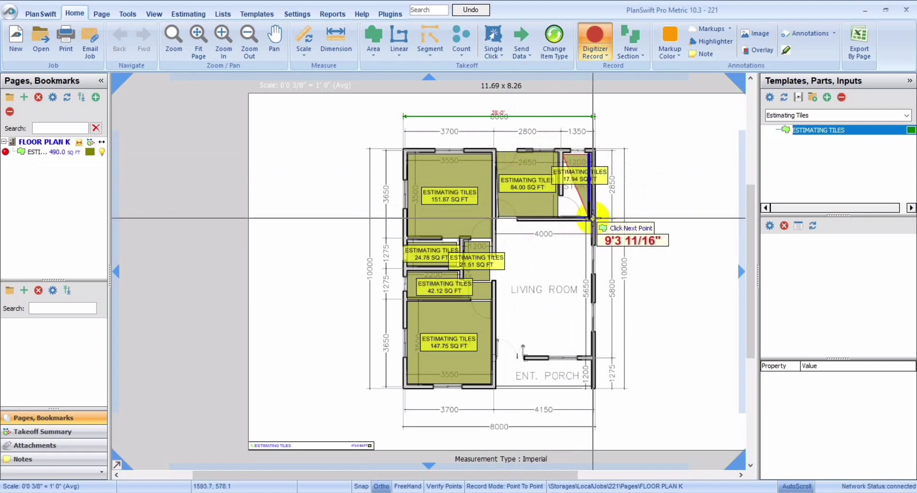
left_click(592, 217)
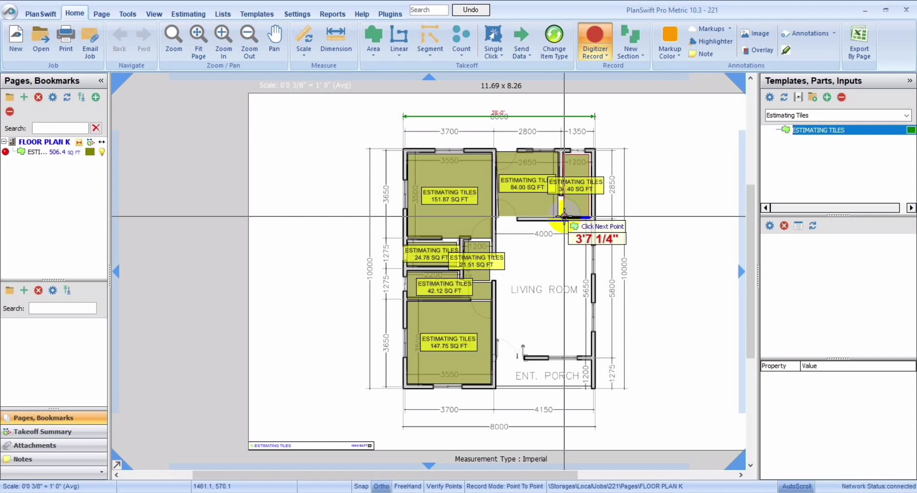
- Trace the door opening between the kitchen and the store as a tile section of about 1.8 sq ft
left_click(560, 197)
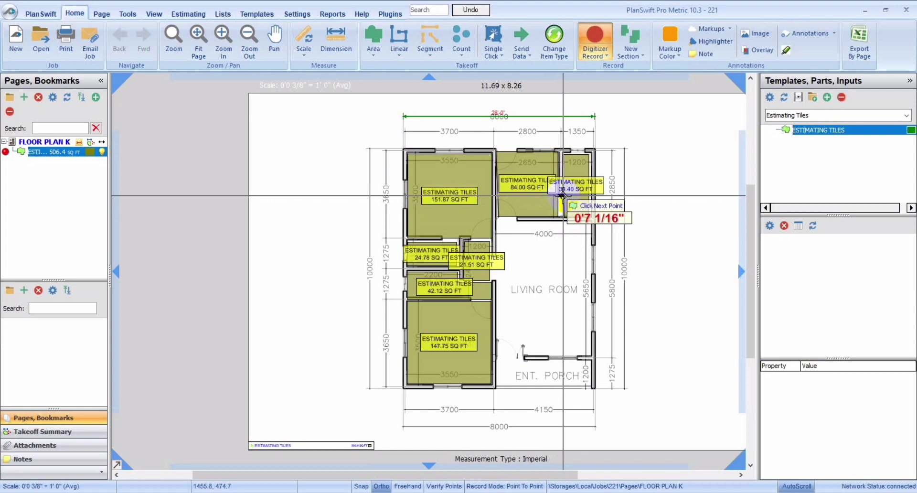
left_click(562, 196)
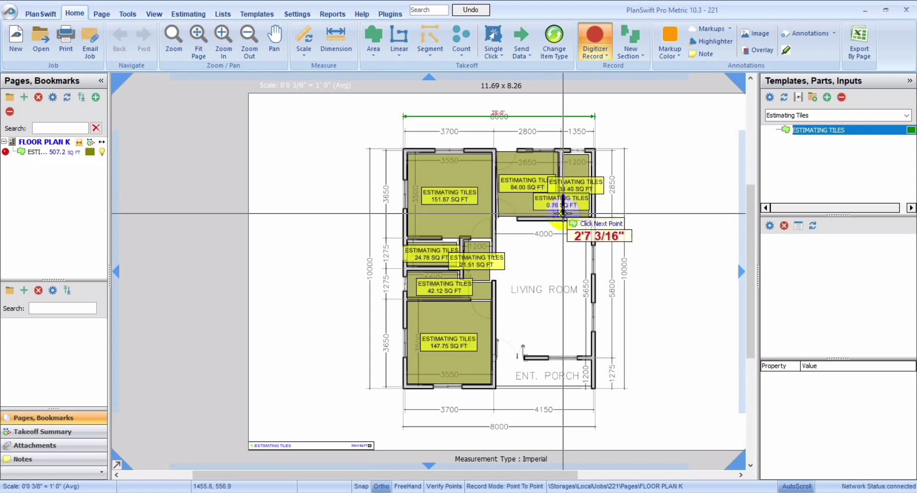
left_click(563, 216)
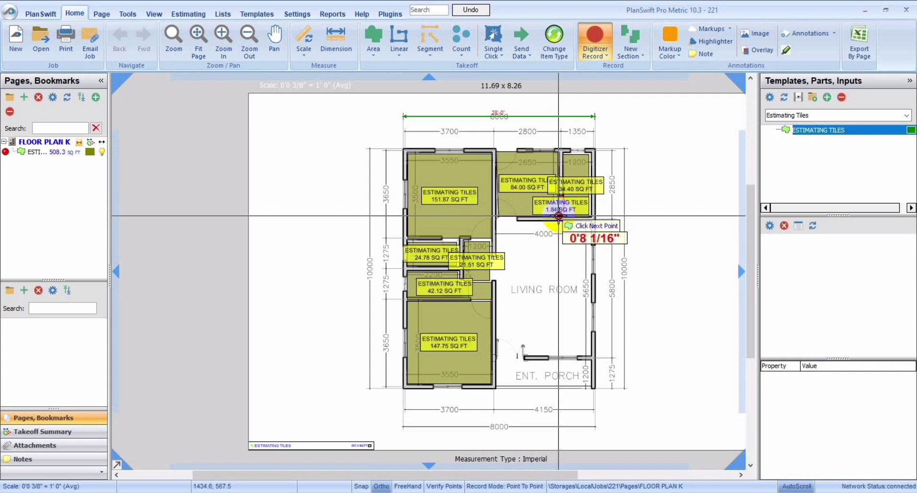
double_click(559, 215)
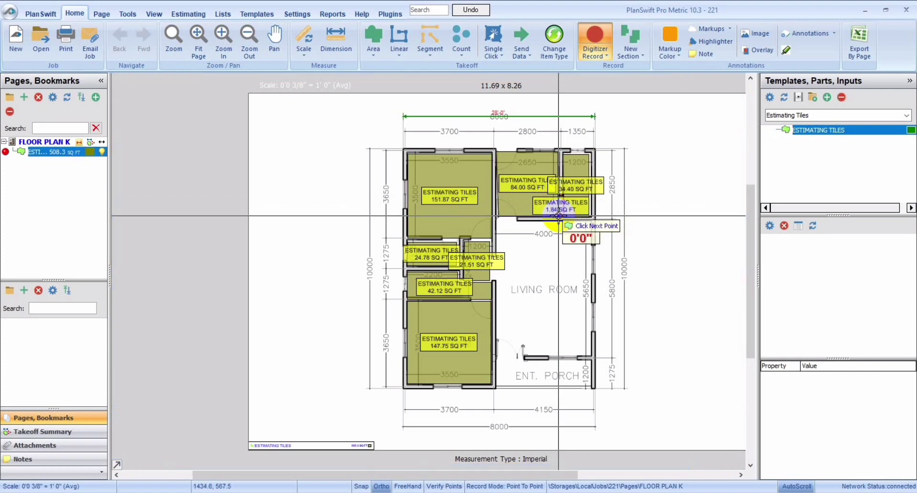
- Trace the living room floor, including the opening towards the kitchen, as a tile area section of about 267 sq ft
left_click(496, 218)
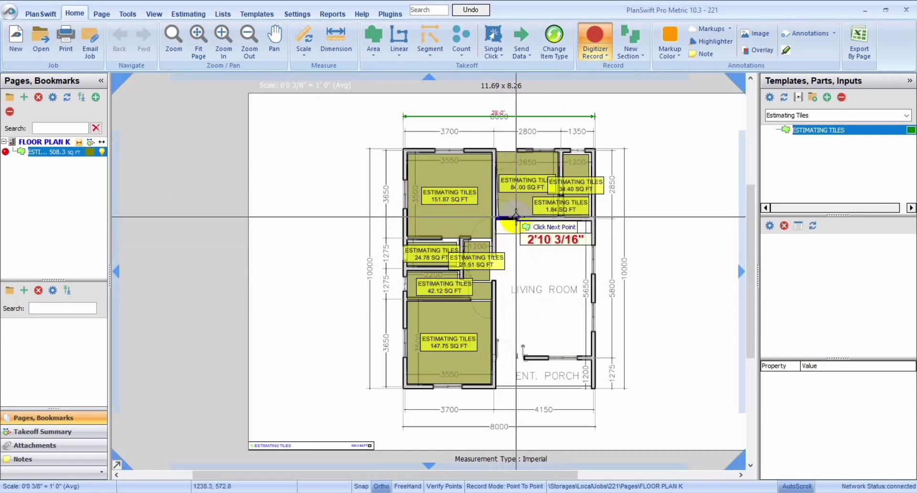
left_click(515, 217)
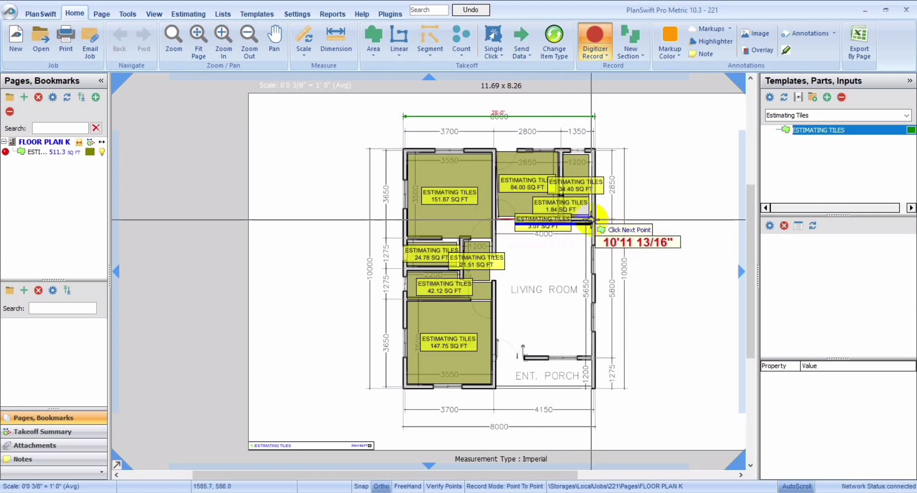
left_click(591, 222)
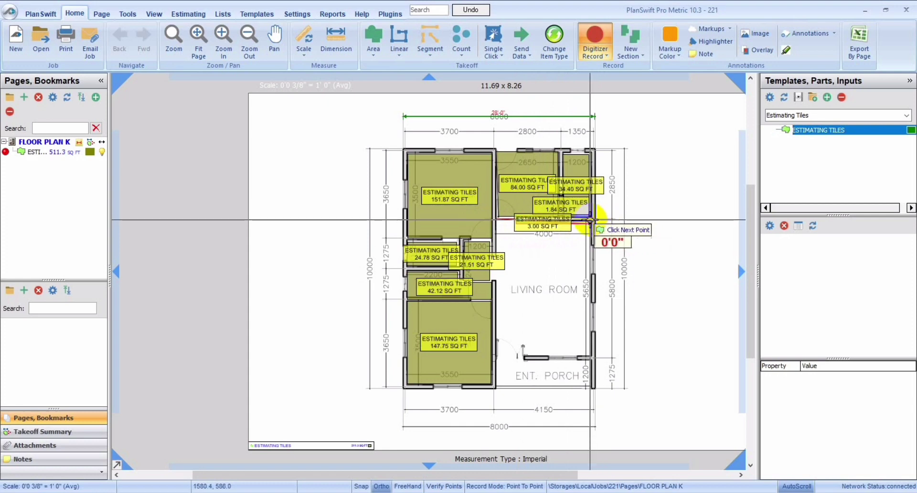
left_click(590, 357)
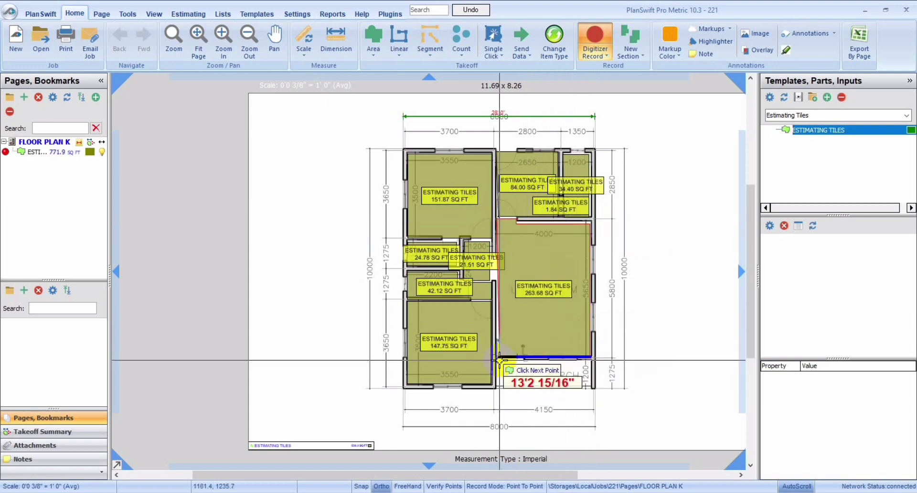
double_click(496, 358)
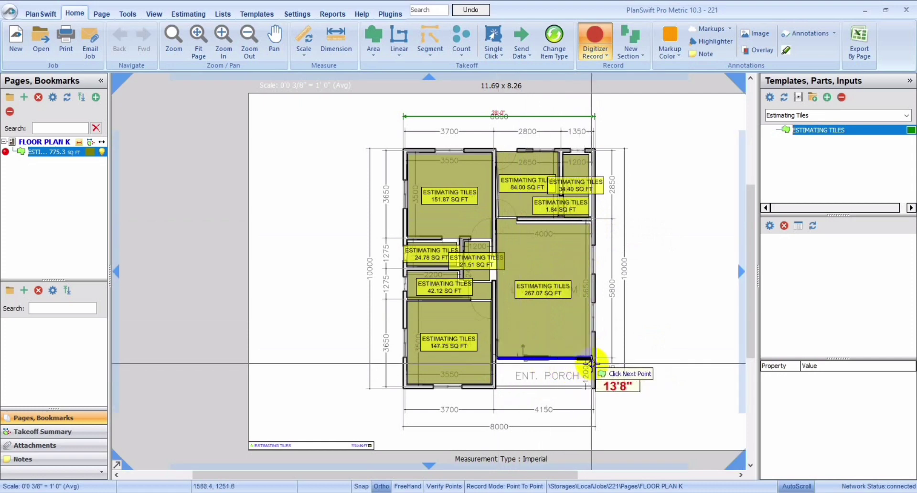
- Trace the entrance porch floor as a tile area section of about 53 sq ft
left_click(592, 363)
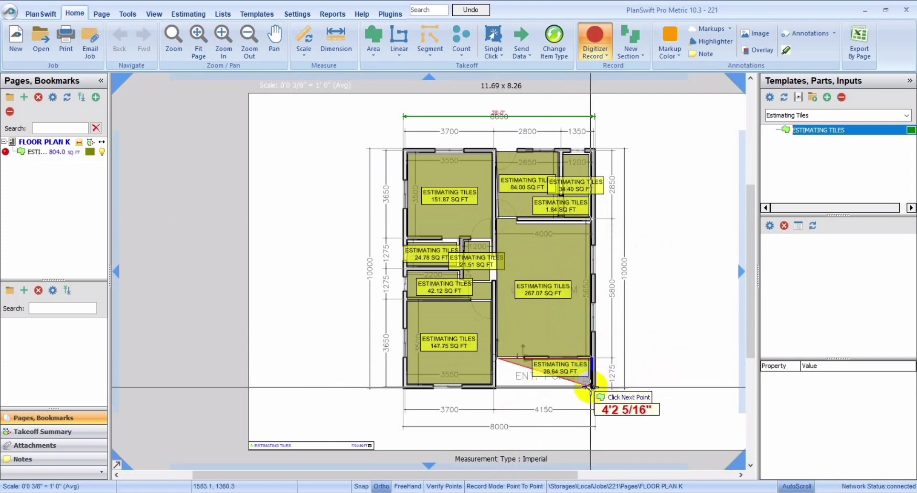
left_click(592, 384)
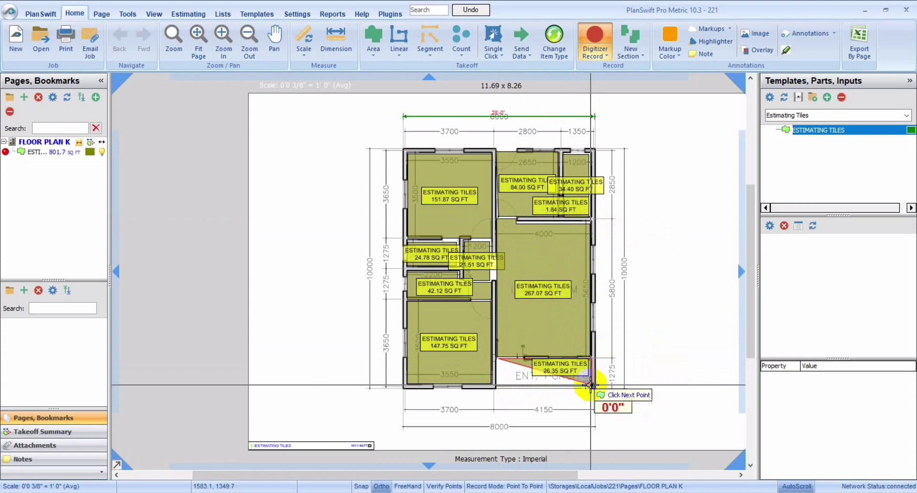
double_click(498, 384)
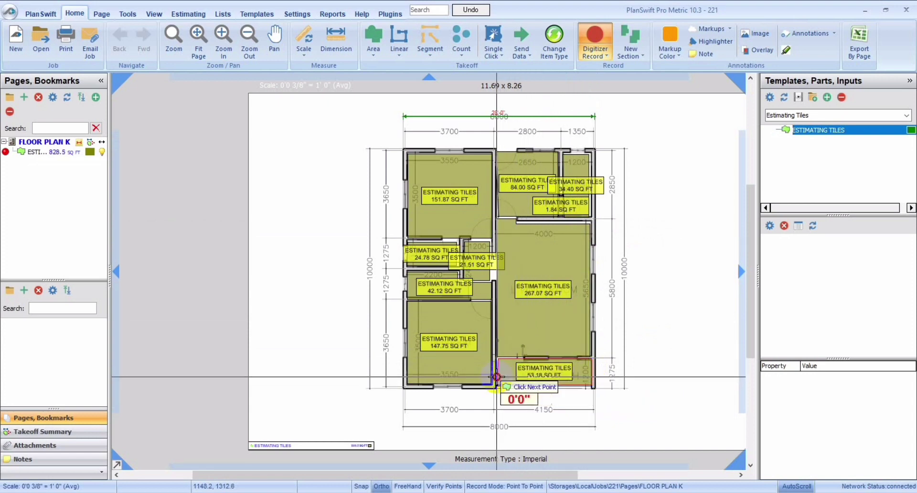
- Trace the opening between the passage and the living room as a tile section of about 2.9 sq ft and end the recording
left_click(492, 254)
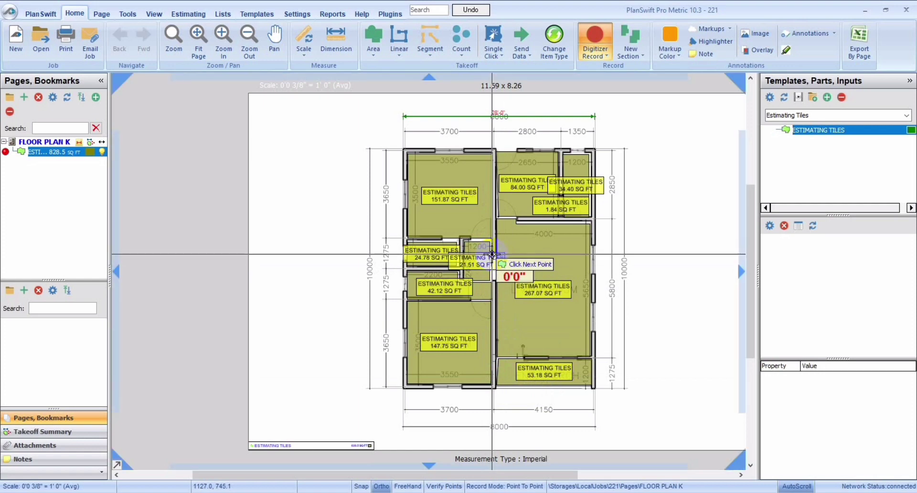
left_click(497, 254)
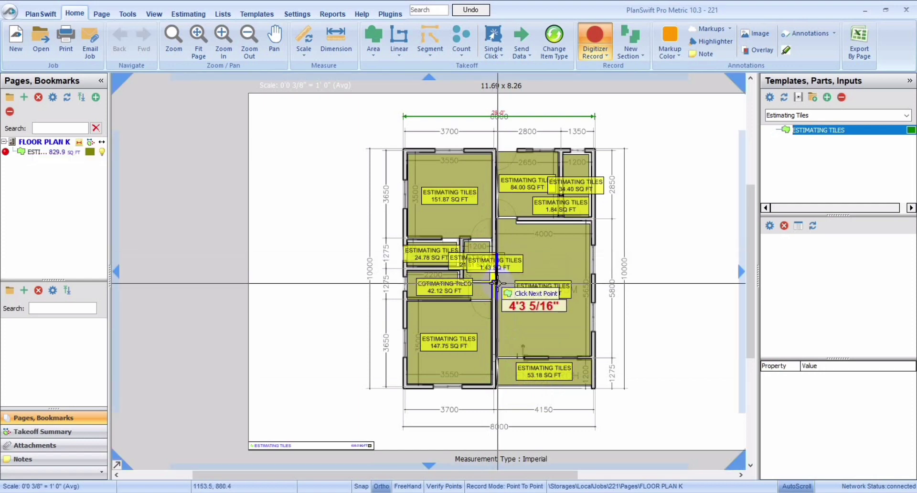
left_click(497, 279)
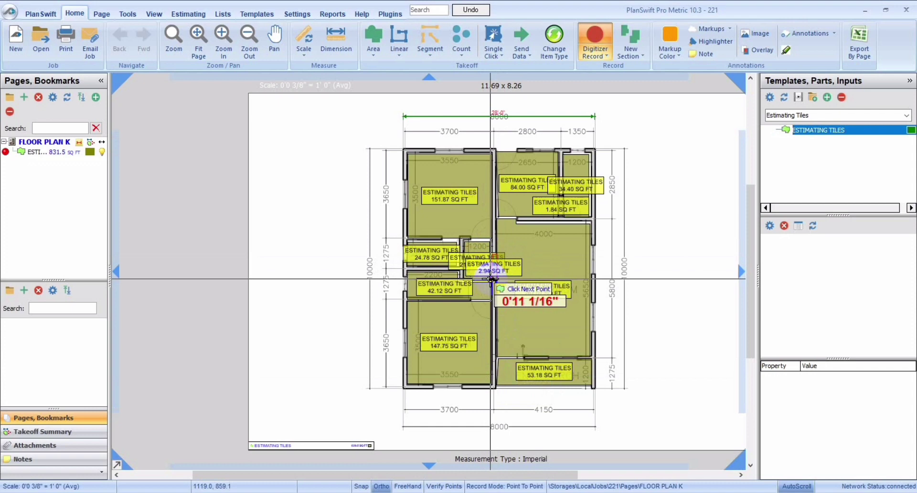
double_click(490, 279)
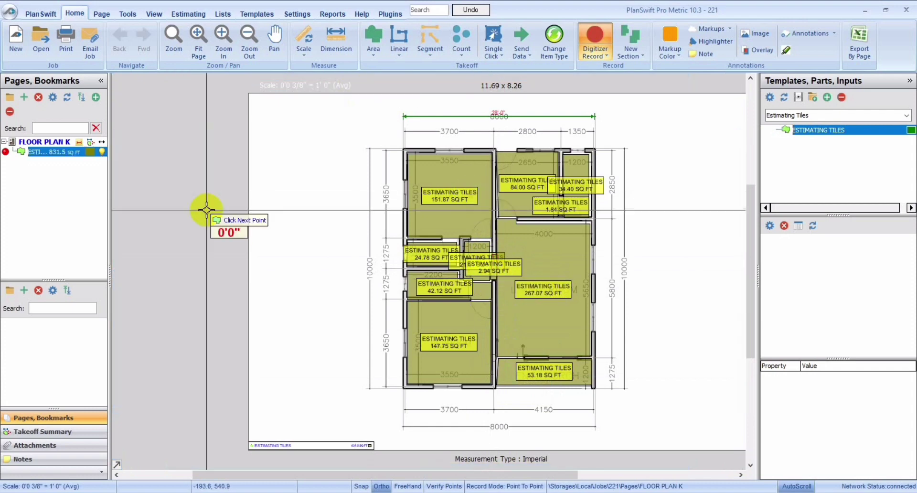
left_click(57, 154)
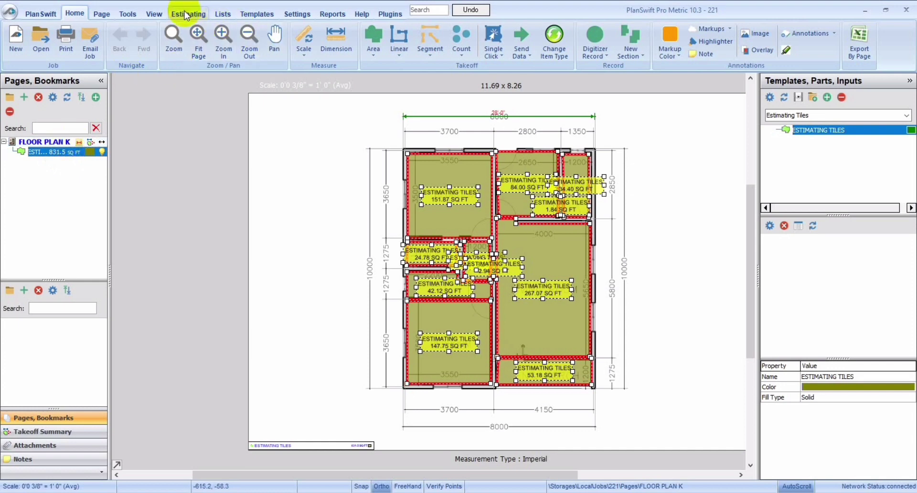
- Review tile prices per square foot on the Tile Outlets of America website and switch back to PlanSwift
left_click(324, 12)
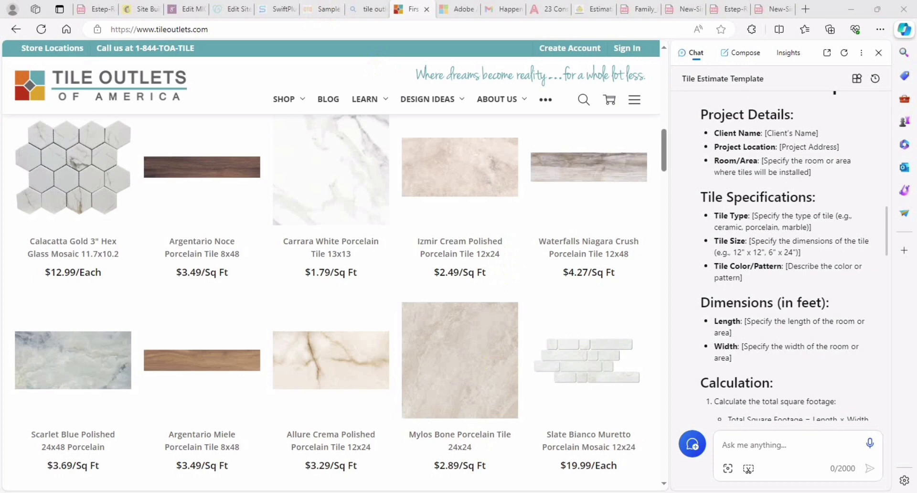
mouse_move(403, 492)
left_click(399, 449)
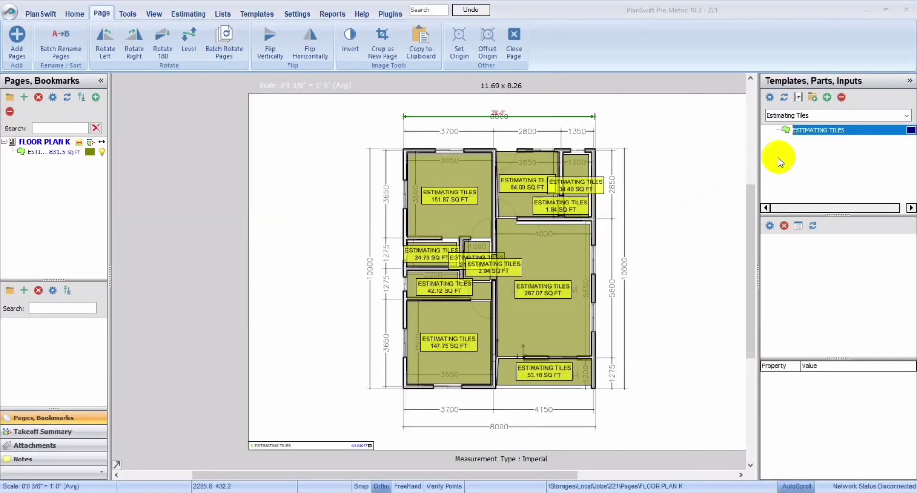
- Check which fields the ESTIMATING TILES template offers when starting a takeoff, and close its properties without saving
left_click(802, 133)
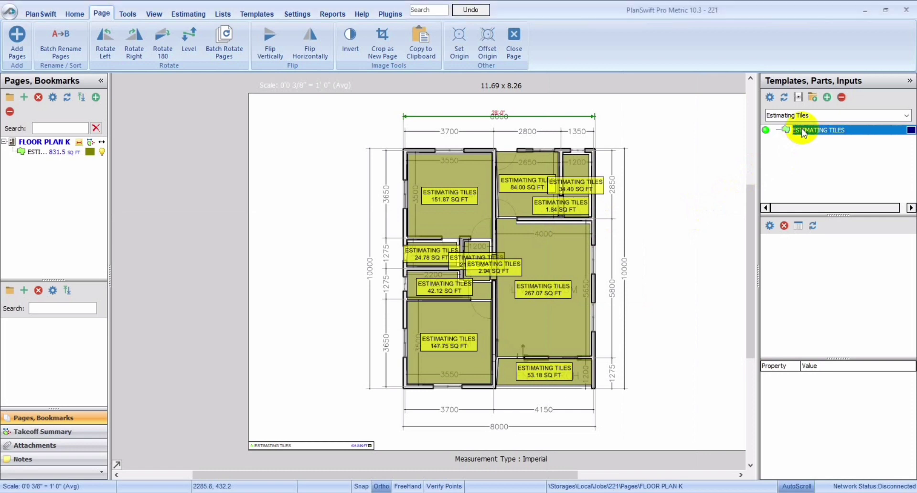
double_click(803, 133)
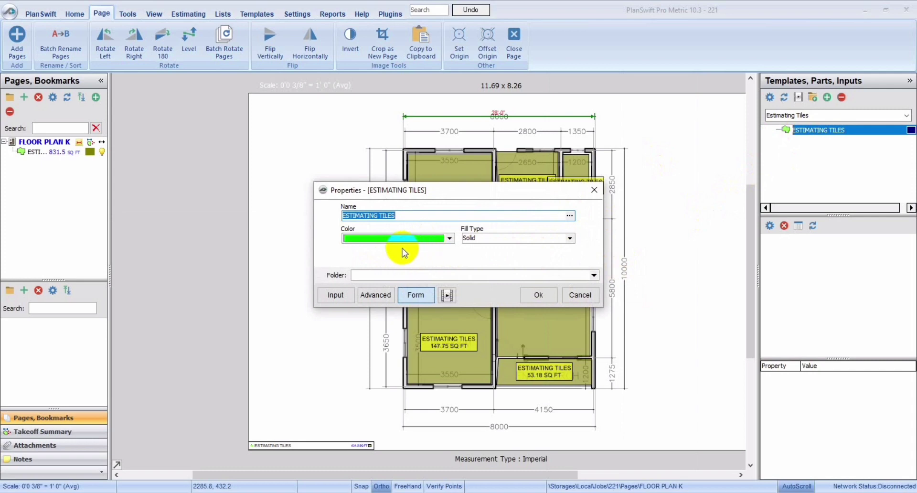
left_click(595, 190)
- Make Cost Each an editable field on the ESTIMATING TILES template's properties form and save the template
left_click(258, 15)
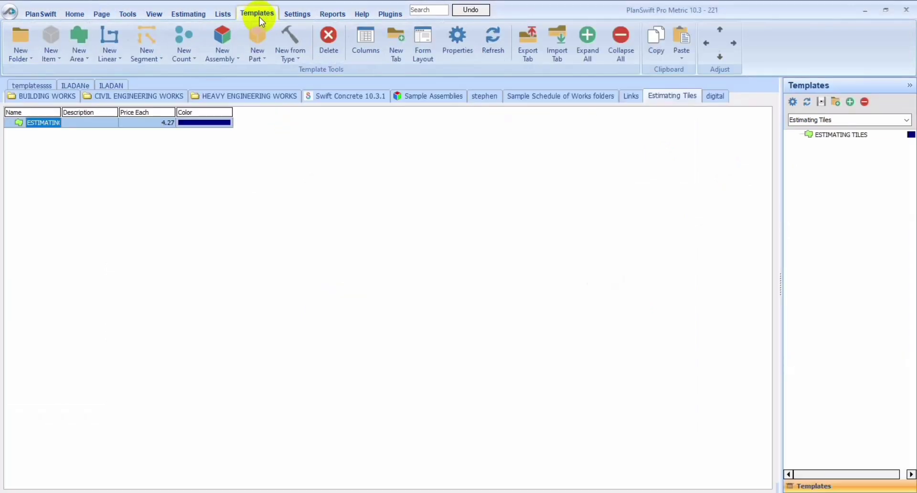
double_click(49, 123)
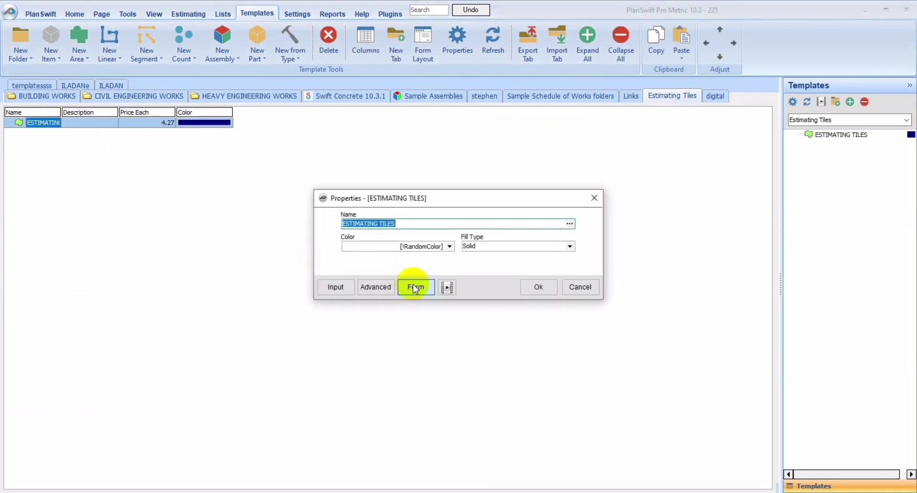
left_click(375, 286)
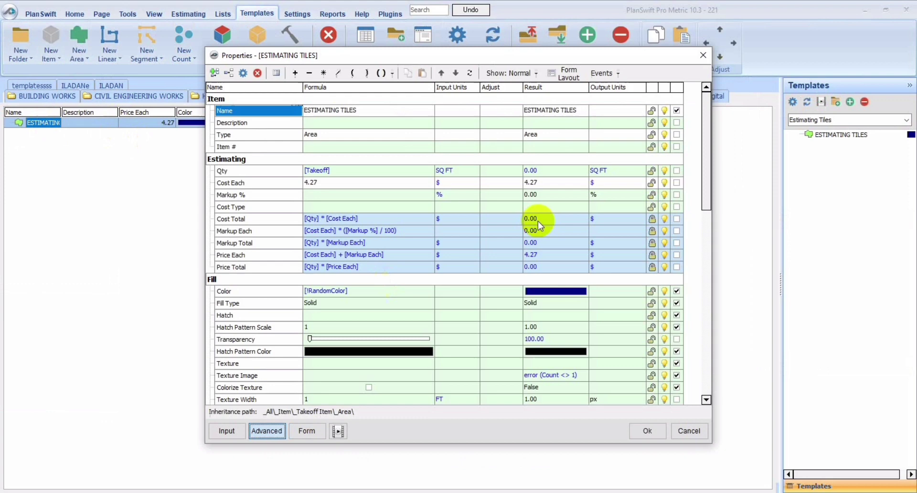
left_click(677, 183)
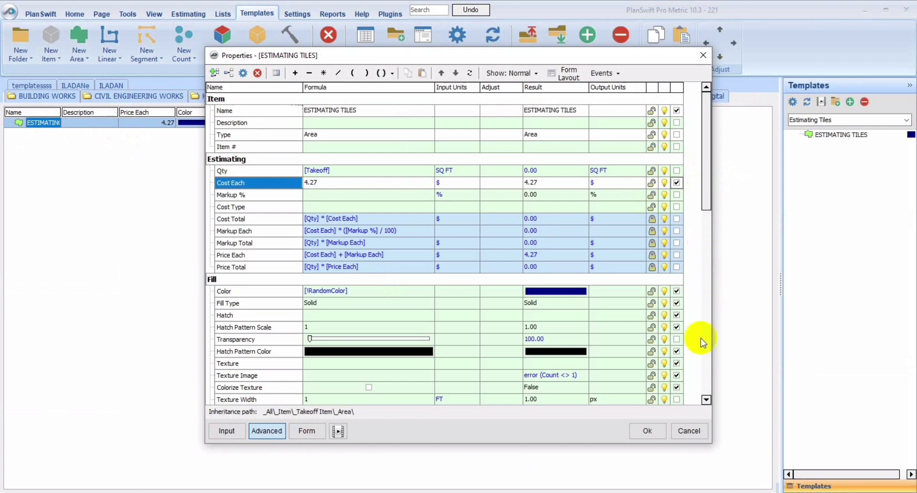
left_click(646, 430)
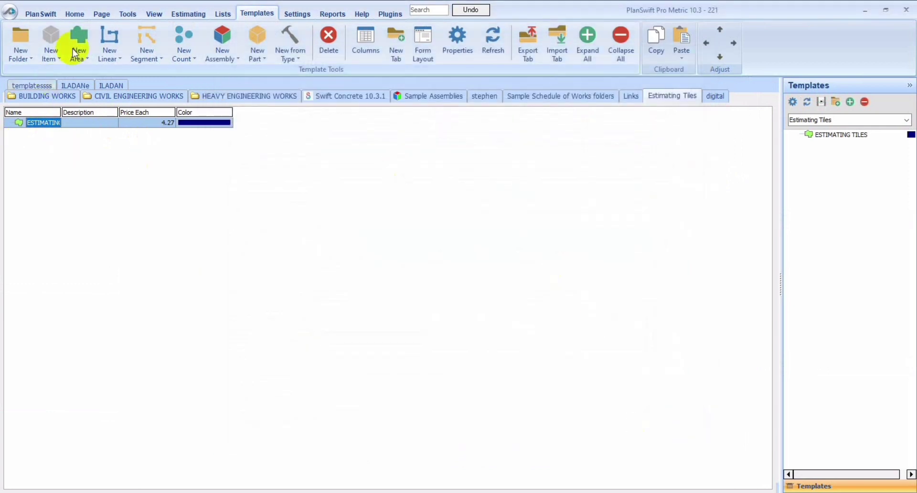
- Return to the floor plan, start a takeoff from the ESTIMATING TILES template and open its Cost Each value for editing
left_click(75, 14)
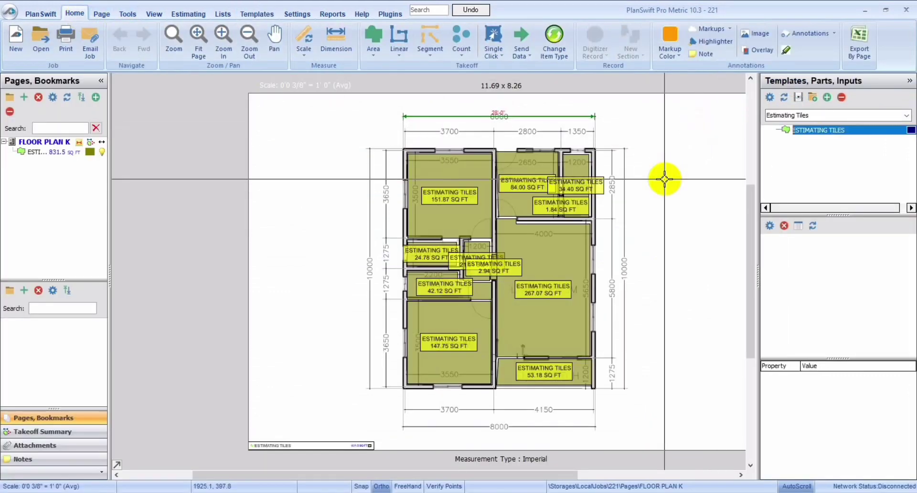
left_click(806, 131)
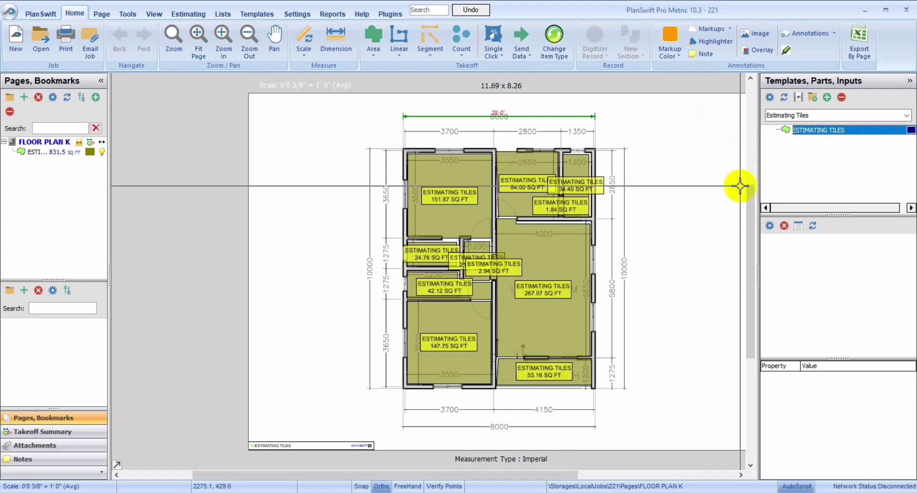
double_click(805, 133)
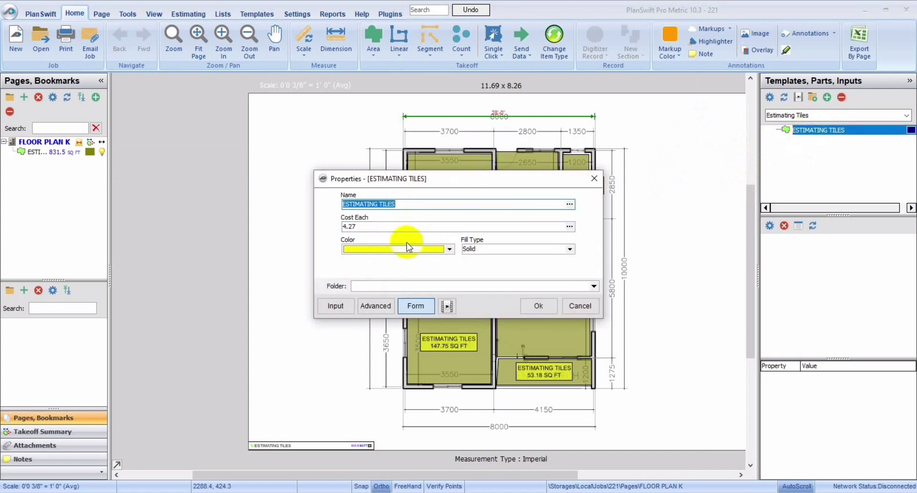
left_click(364, 227)
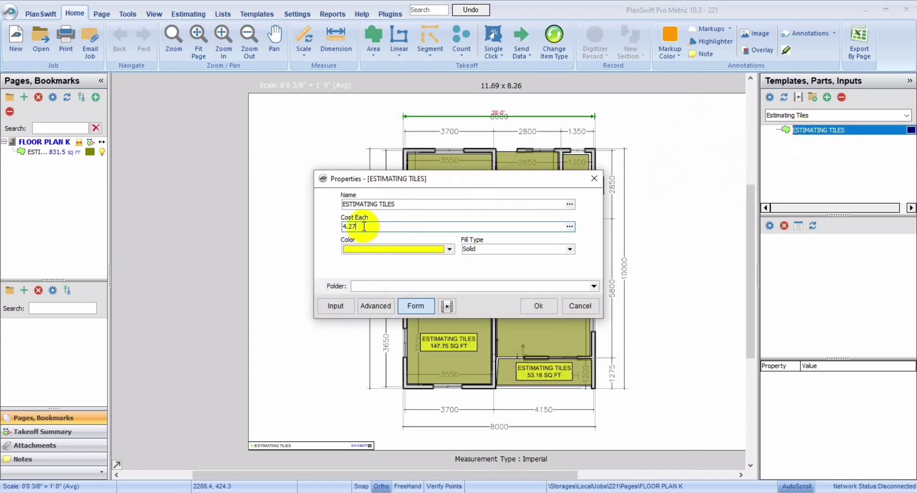